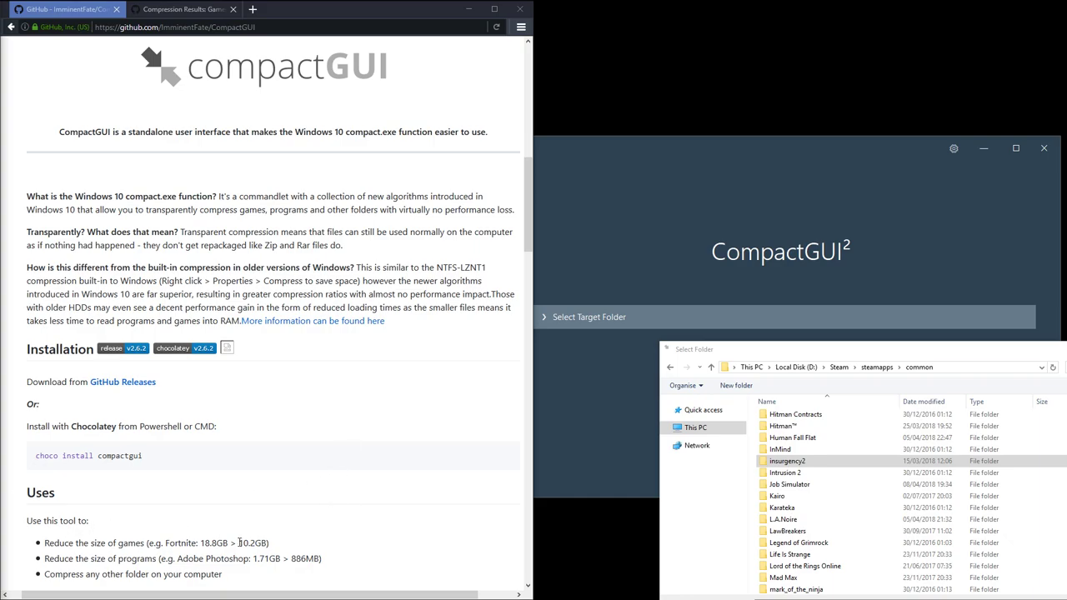
Highlight the README's first Uses bullet on game sizes (Fortnite 18.8GB > 10.2GB)
{"action": "left_click_drag", "start_coordinate": [45, 543], "coordinate": [274, 543]}
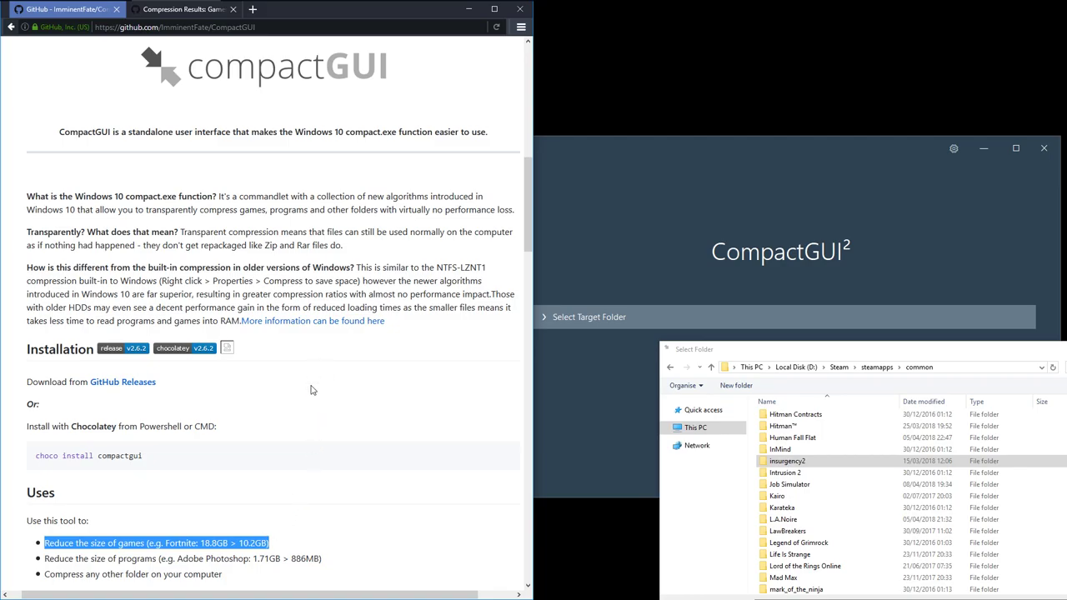
Switch to the Compression Results: Games p2 wiki page
{"action": "scroll", "coordinate": [310, 392], "scroll_direction": "down", "scroll_amount": 3}
{"action": "scroll", "coordinate": [302, 419], "scroll_direction": "down", "scroll_amount": 10}
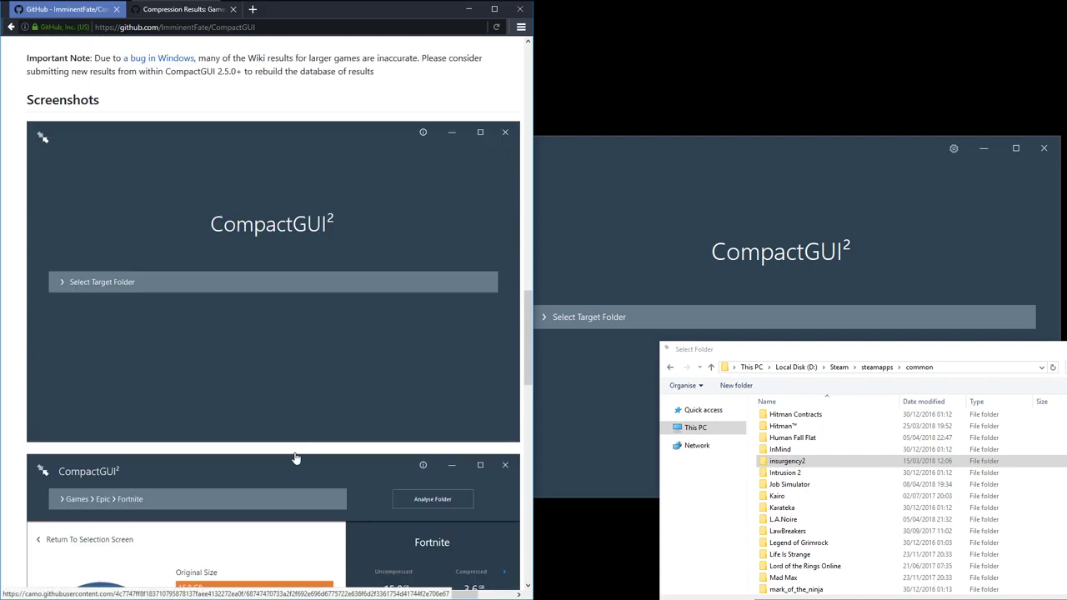
{"action": "scroll", "coordinate": [325, 367], "scroll_direction": "up", "scroll_amount": 12}
{"action": "scroll", "coordinate": [325, 367], "scroll_direction": "up", "scroll_amount": 3}
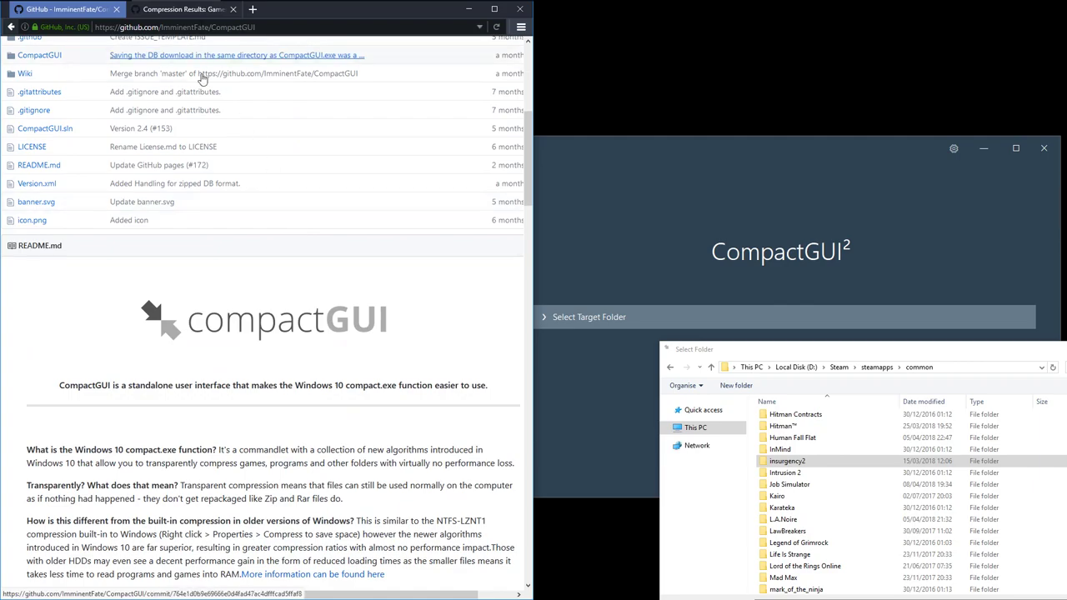
{"action": "scroll", "coordinate": [200, 75], "scroll_direction": "down", "scroll_amount": 2}
{"action": "left_click", "coordinate": [184, 9]}
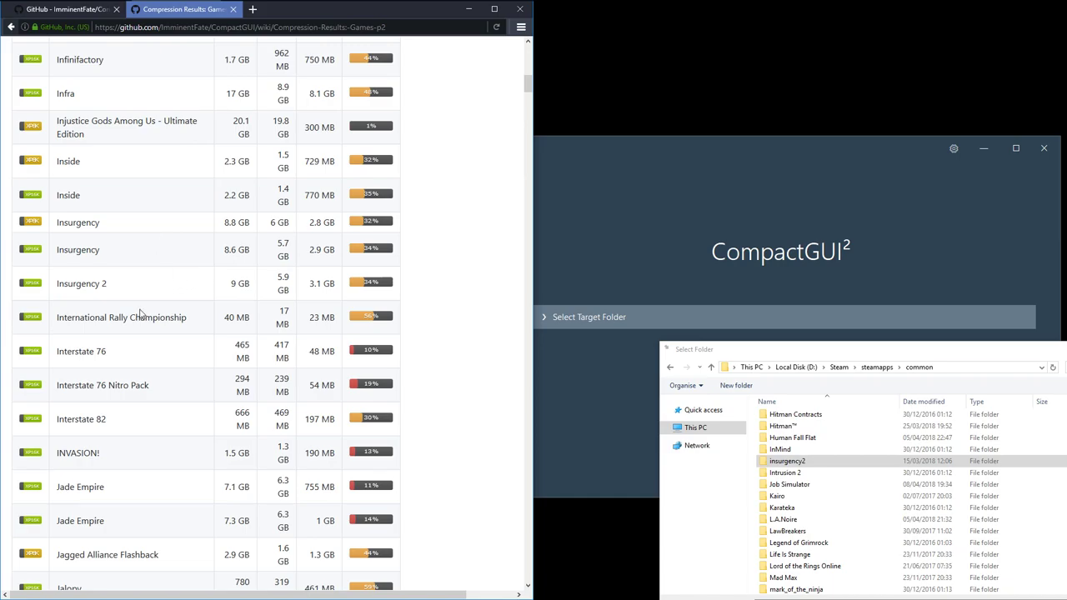
Highlight the Insurgency 2 row's name, 9 GB original size and 5.9 GB compressed size
{"action": "triple_click", "coordinate": [108, 287]}
{"action": "left_click", "coordinate": [266, 285]}
{"action": "triple_click", "coordinate": [241, 283]}
{"action": "triple_click", "coordinate": [240, 283]}
{"action": "left_click", "coordinate": [280, 283]}
{"action": "triple_click", "coordinate": [292, 290]}
{"action": "left_click", "coordinate": [291, 285]}
Choose insurgency2 as the target folder in CompactGUI's folder picker
{"action": "left_click", "coordinate": [552, 264]}
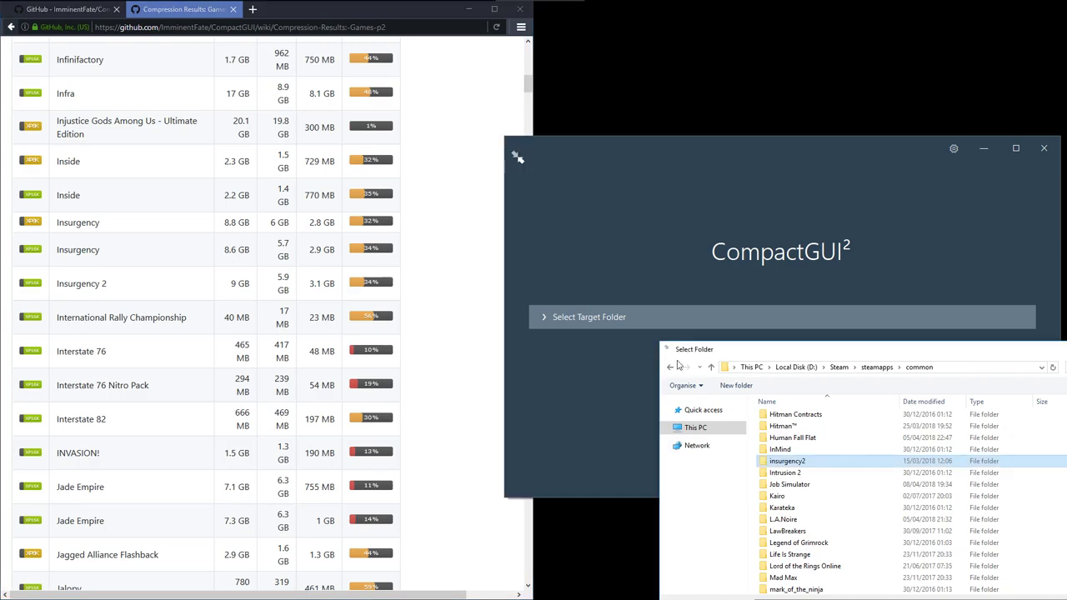
{"action": "mouse_move", "coordinate": [678, 425]}
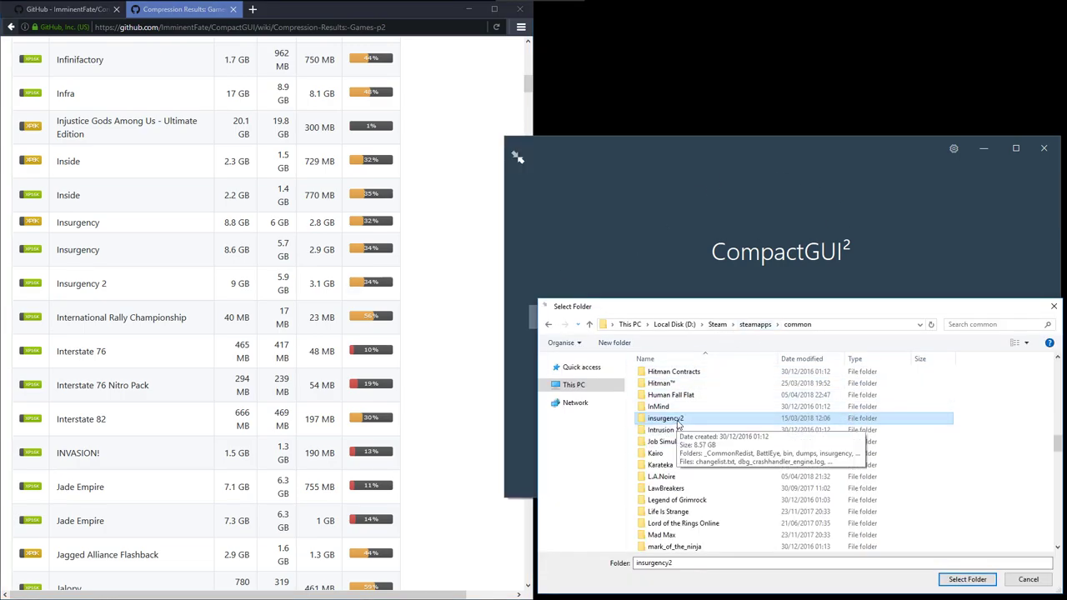
{"action": "left_click", "coordinate": [954, 577]}
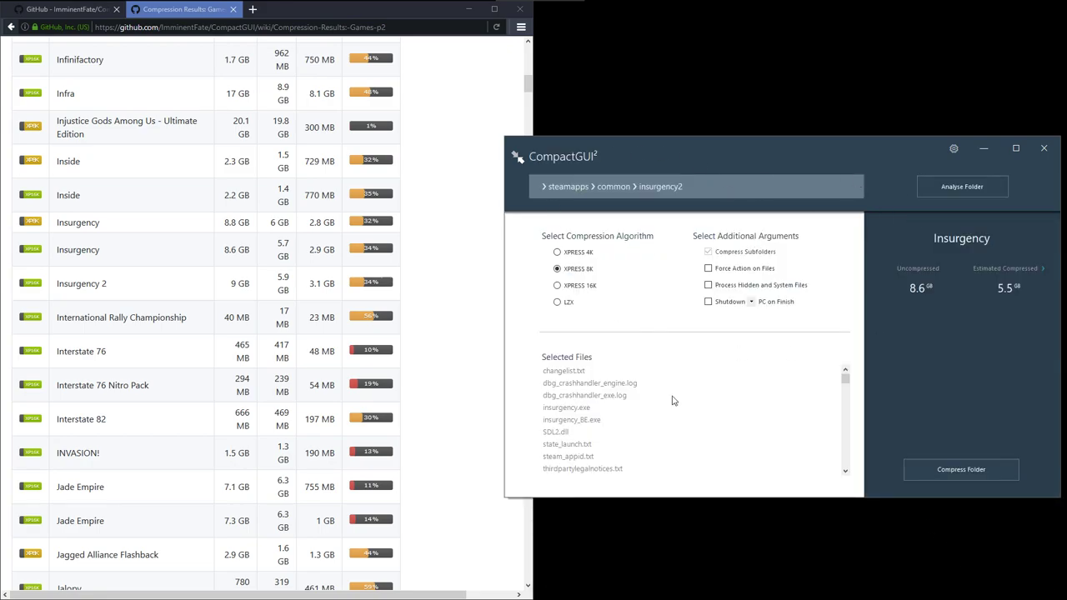
Analyse insurgency2: not compressed, 8.6 GB now, about 5.5 GB once compressed
{"action": "left_click", "coordinate": [961, 187]}
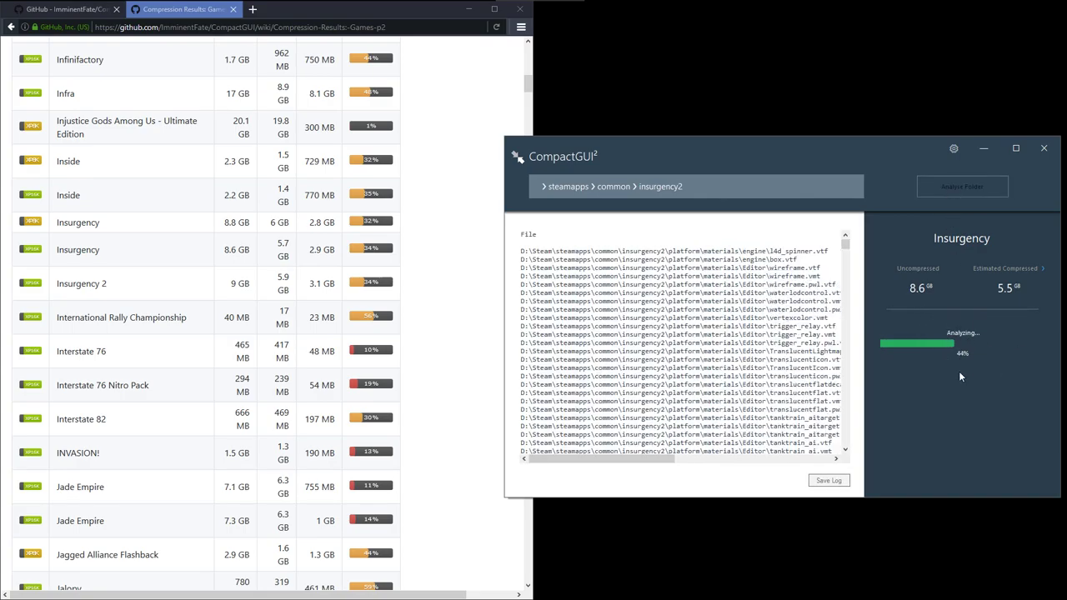
{"action": "scroll", "coordinate": [310, 321], "scroll_direction": "down", "scroll_amount": 4}
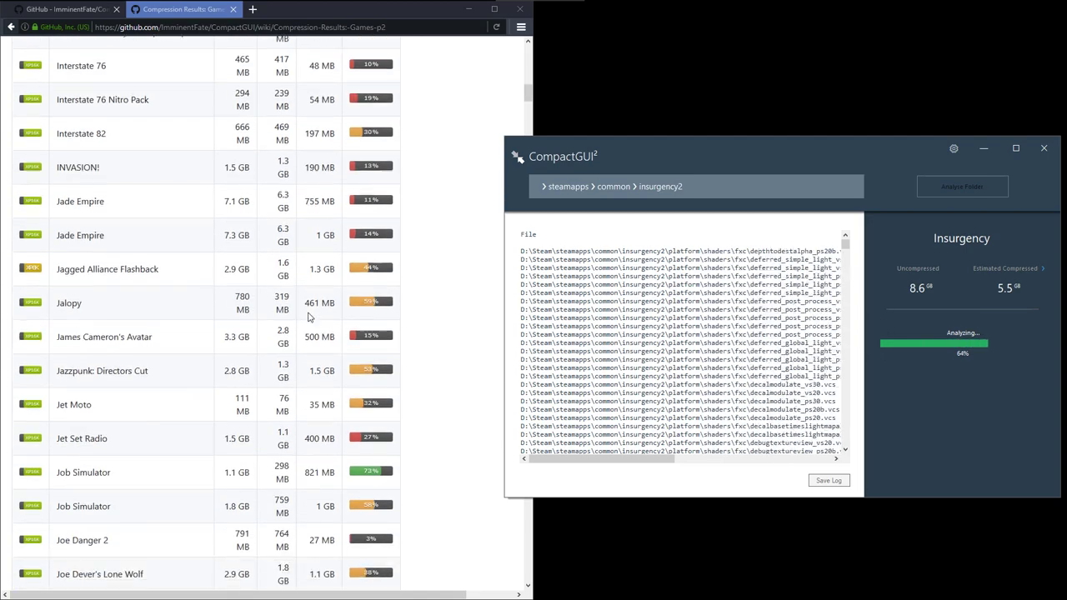
{"action": "scroll", "coordinate": [310, 321], "scroll_direction": "up", "scroll_amount": 2}
{"action": "scroll", "coordinate": [310, 321], "scroll_direction": "up", "scroll_amount": 15}
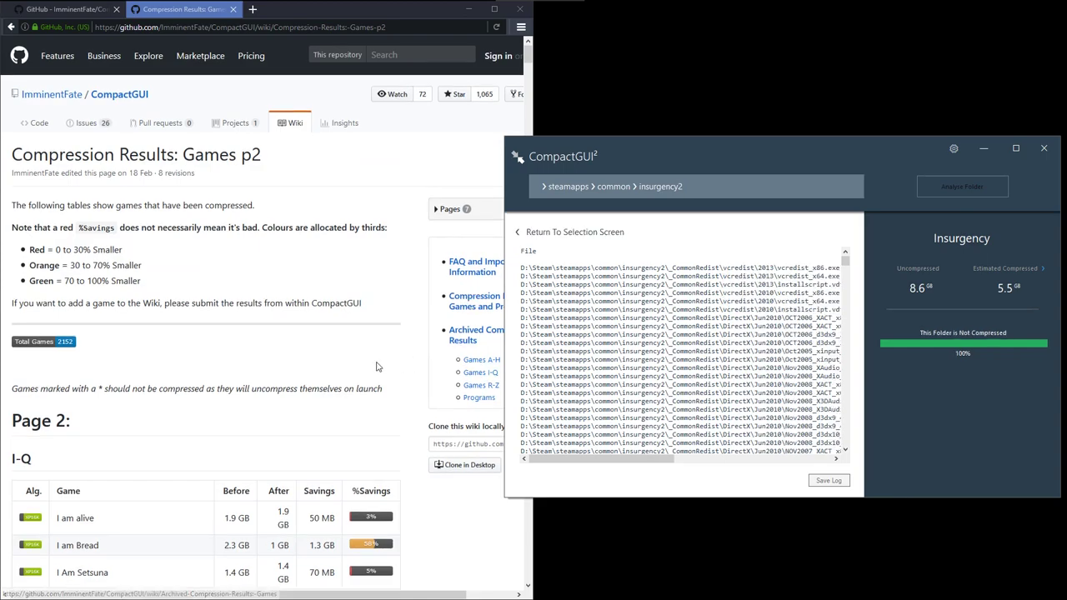
Open the Archived Compression Results: Games wiki page and scroll to the Assassin's Creed entries
{"action": "scroll", "coordinate": [479, 345], "scroll_direction": "down", "scroll_amount": 1}
{"action": "left_click", "coordinate": [481, 309]}
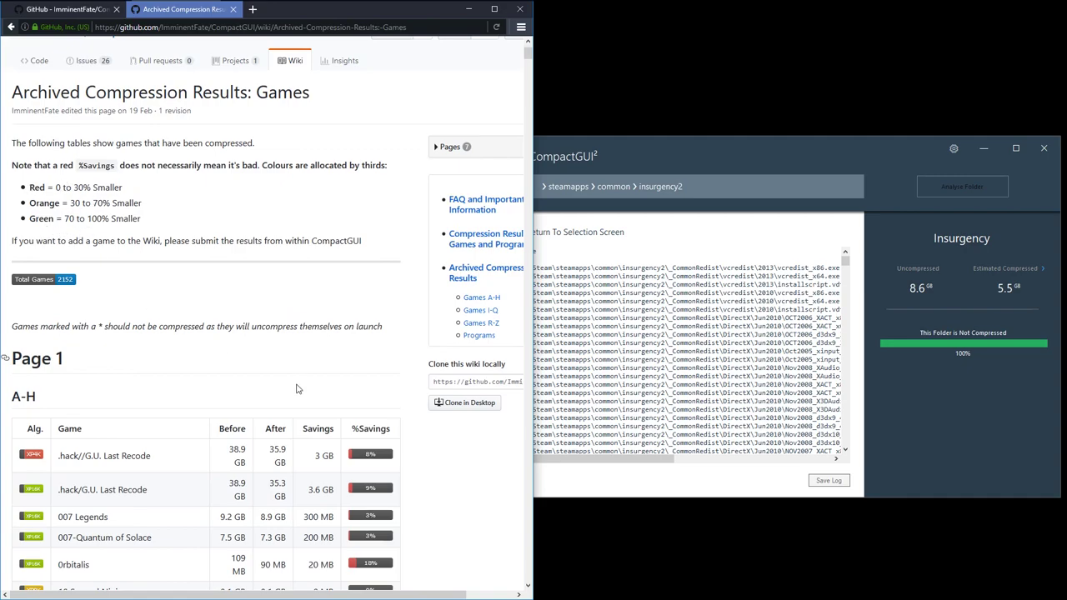
{"action": "scroll", "coordinate": [298, 386], "scroll_direction": "down", "scroll_amount": 8}
{"action": "scroll", "coordinate": [375, 200], "scroll_direction": "up", "scroll_amount": 2}
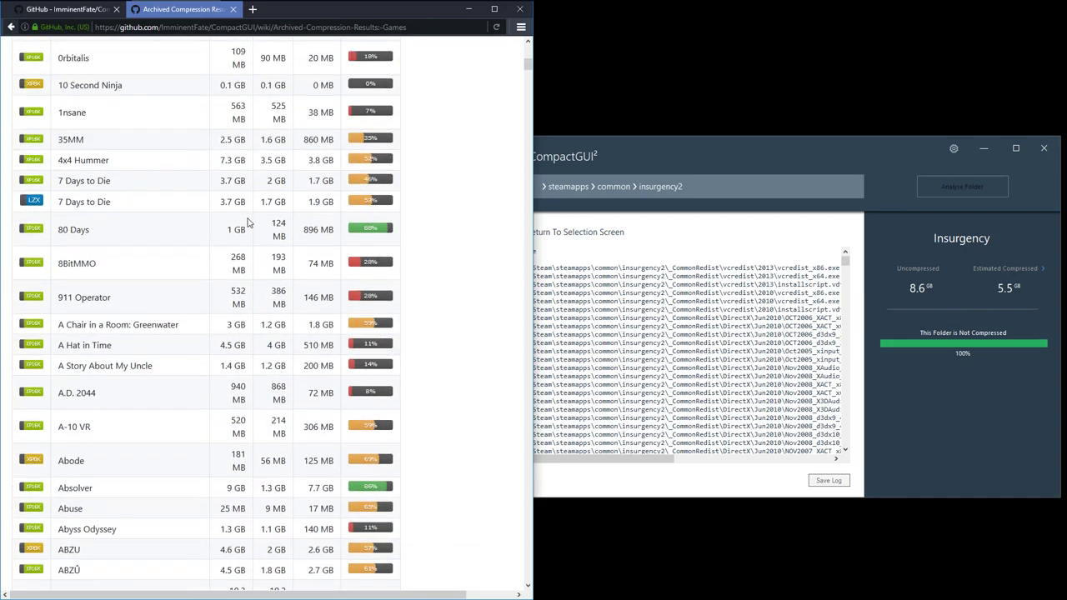
{"action": "scroll", "coordinate": [348, 302], "scroll_direction": "down", "scroll_amount": 2}
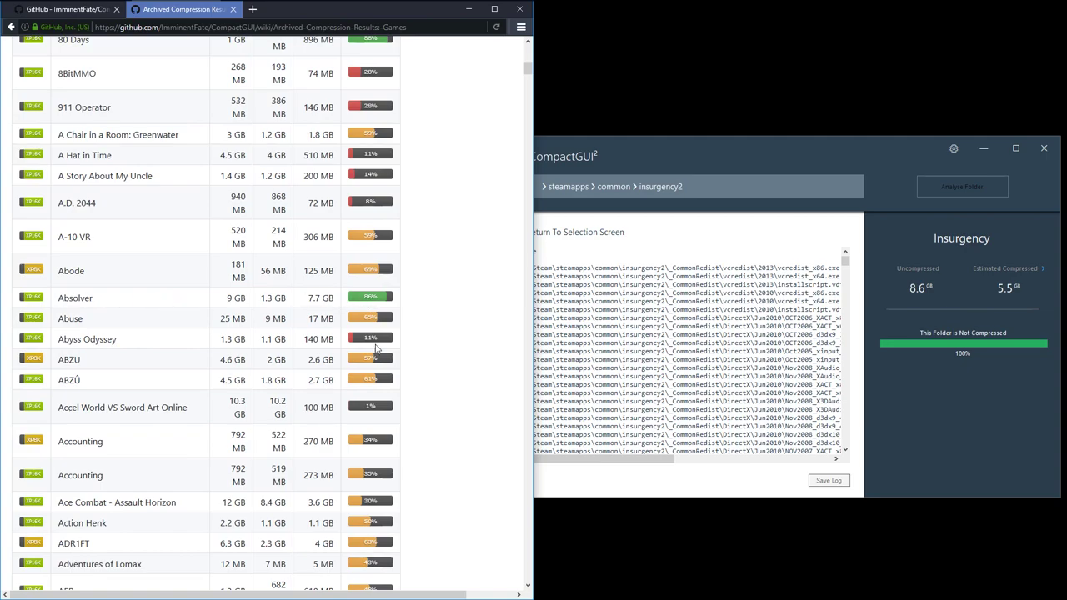
{"action": "scroll", "coordinate": [367, 412], "scroll_direction": "down", "scroll_amount": 5}
{"action": "scroll", "coordinate": [367, 412], "scroll_direction": "down", "scroll_amount": 2}
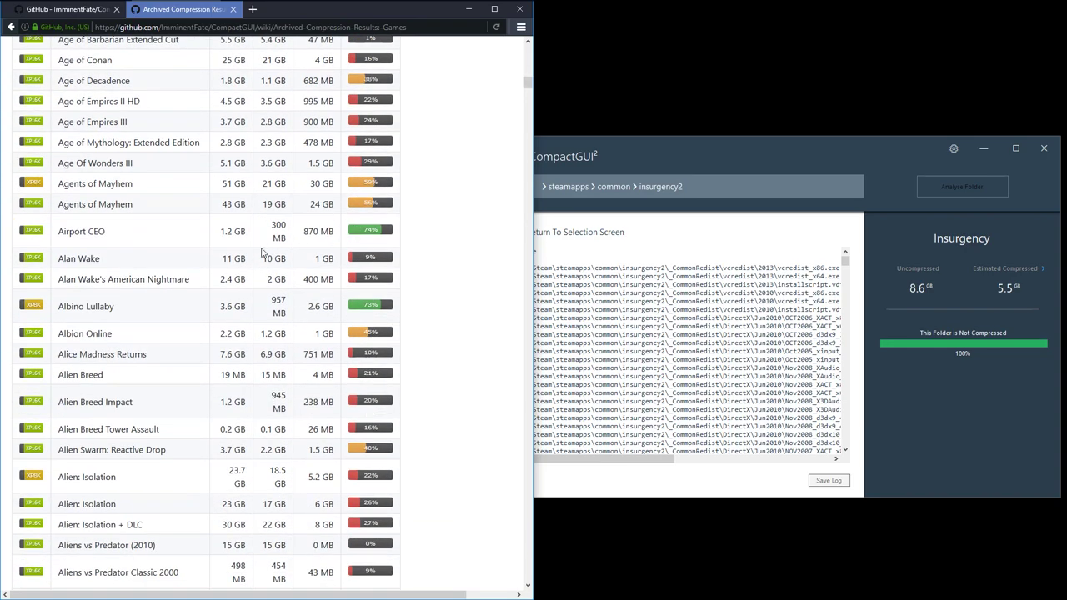
{"action": "scroll", "coordinate": [324, 298], "scroll_direction": "down", "scroll_amount": 2}
{"action": "scroll", "coordinate": [182, 210], "scroll_direction": "down", "scroll_amount": 15}
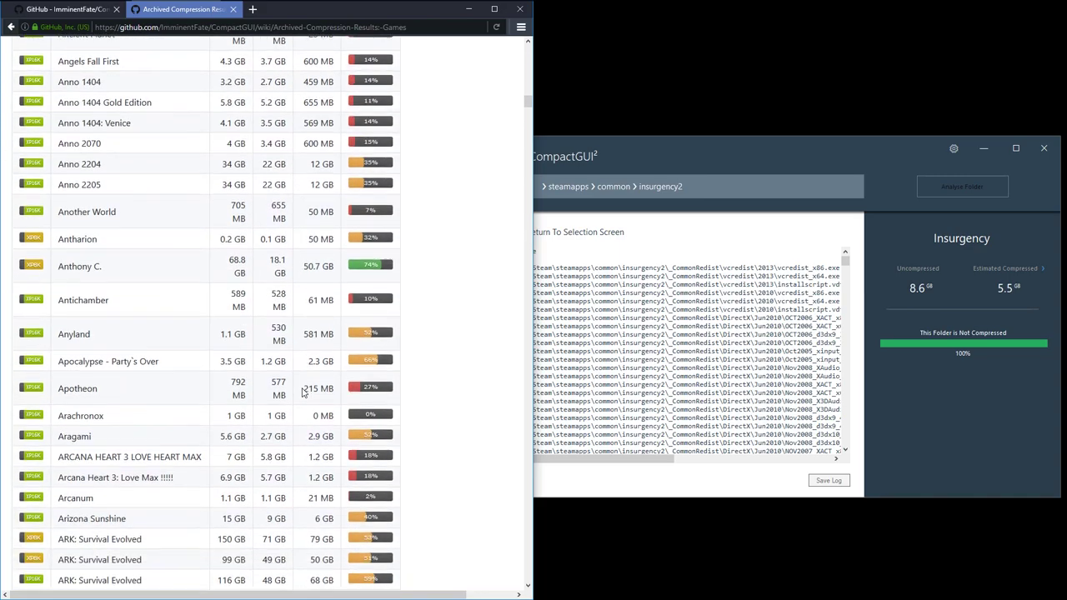
{"action": "scroll", "coordinate": [305, 394], "scroll_direction": "down", "scroll_amount": 5}
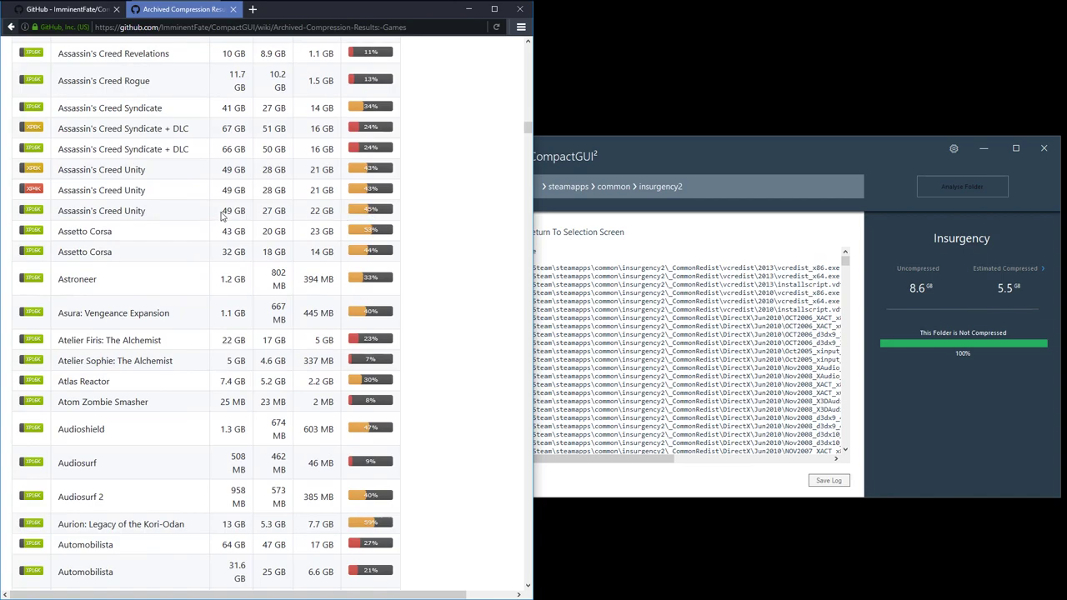
Highlight Assassin's Creed Unity's size figures, including its 49 GB original size
{"action": "left_click_drag", "start_coordinate": [222, 215], "coordinate": [340, 215]}
{"action": "left_click_drag", "start_coordinate": [261, 214], "coordinate": [288, 211]}
{"action": "mouse_move", "coordinate": [222, 213]}
{"action": "left_mouse_down"}
{"action": "mouse_move", "coordinate": [247, 213]}
{"action": "mouse_move", "coordinate": [224, 215]}
{"action": "left_mouse_up"}
{"action": "left_click", "coordinate": [743, 147]}
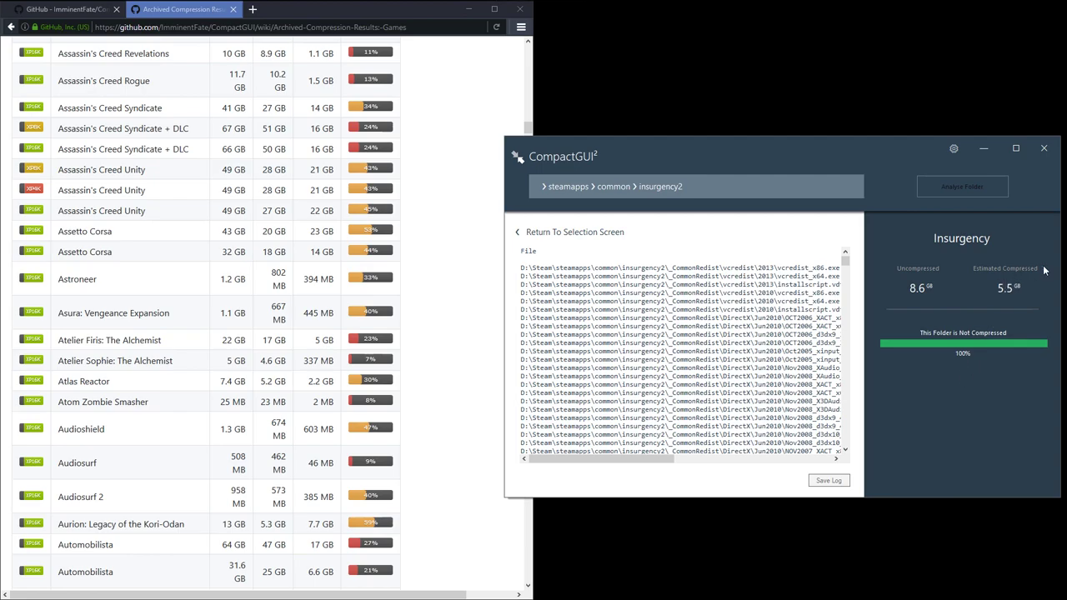
Check the per-algorithm ratio table, then compress insurgency2 with XPRESS 8K until it reaches 8%
{"action": "left_click_drag", "start_coordinate": [900, 146], "coordinate": [794, 134]}
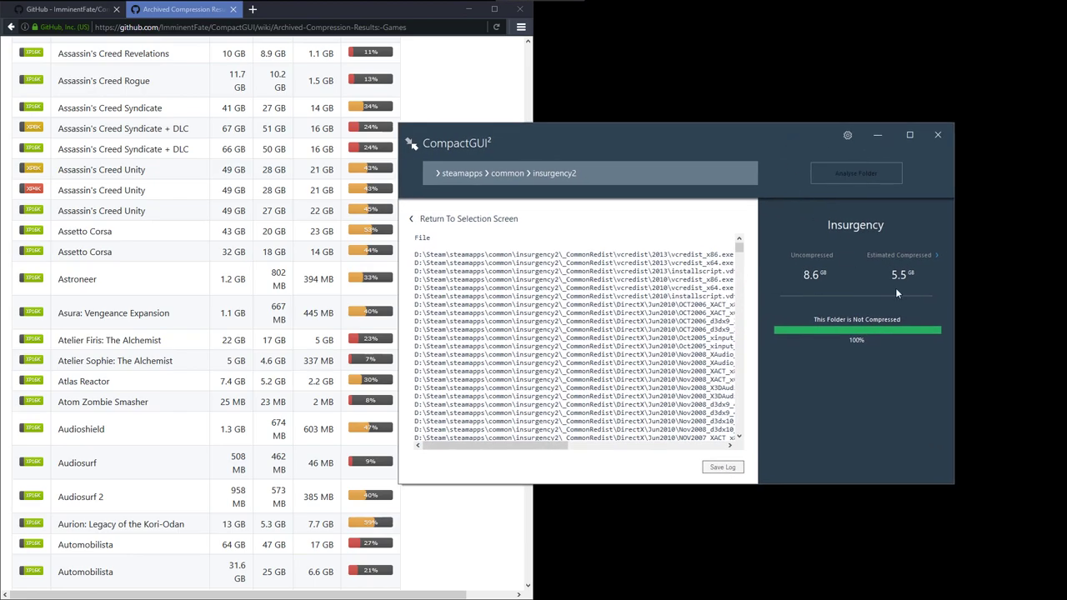
{"action": "left_click", "coordinate": [938, 255]}
{"action": "left_click", "coordinate": [445, 221]}
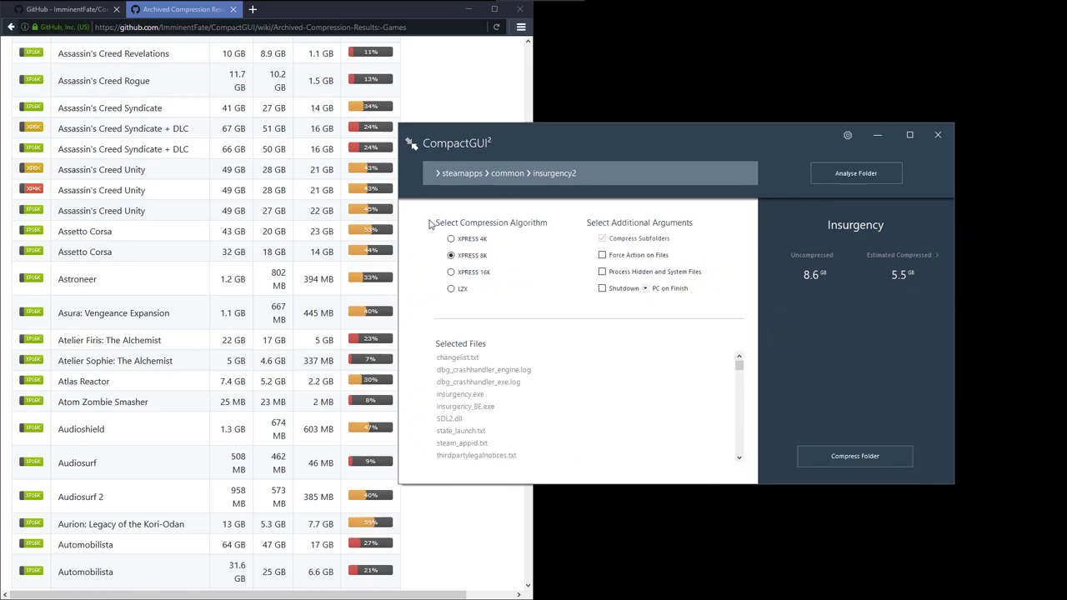
{"action": "left_click", "coordinate": [850, 457]}
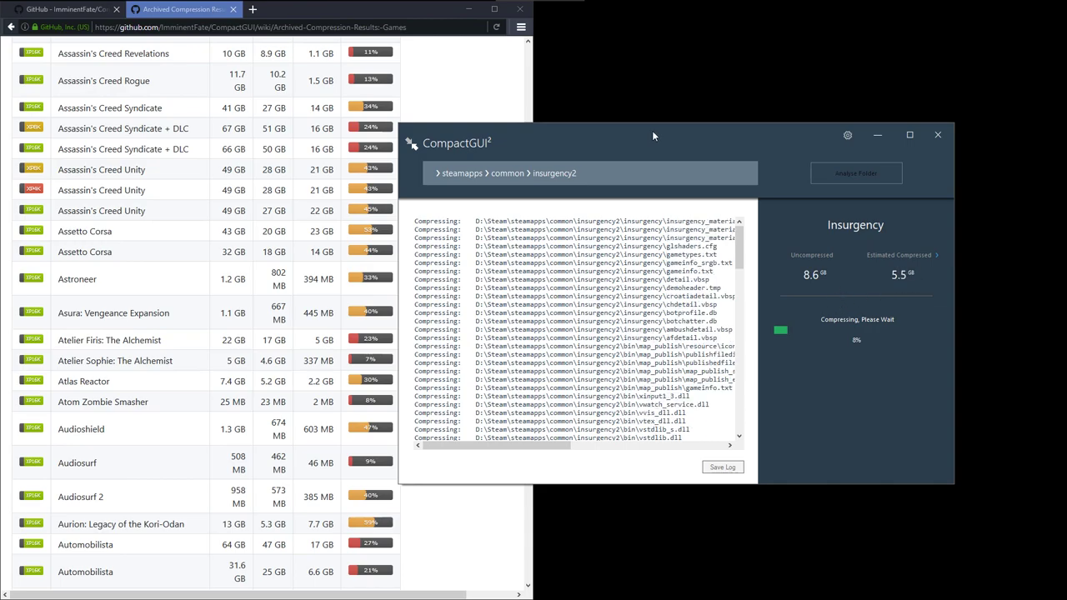
{"action": "left_click_drag", "start_coordinate": [653, 135], "coordinate": [716, 120]}
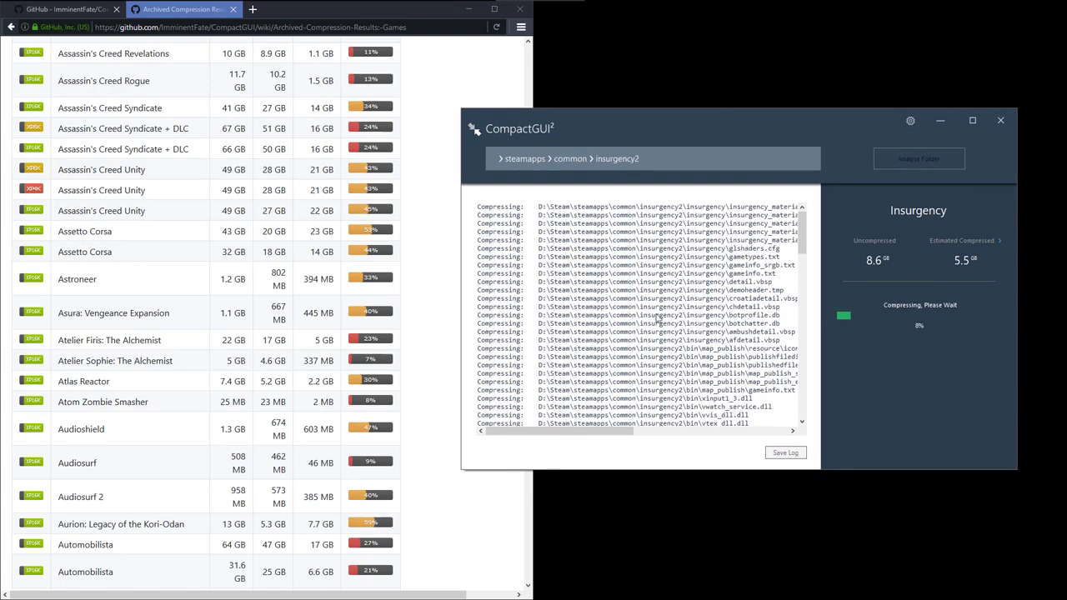
Return to the CompactGUI GitHub project page and reload it
{"action": "left_click", "coordinate": [90, 14]}
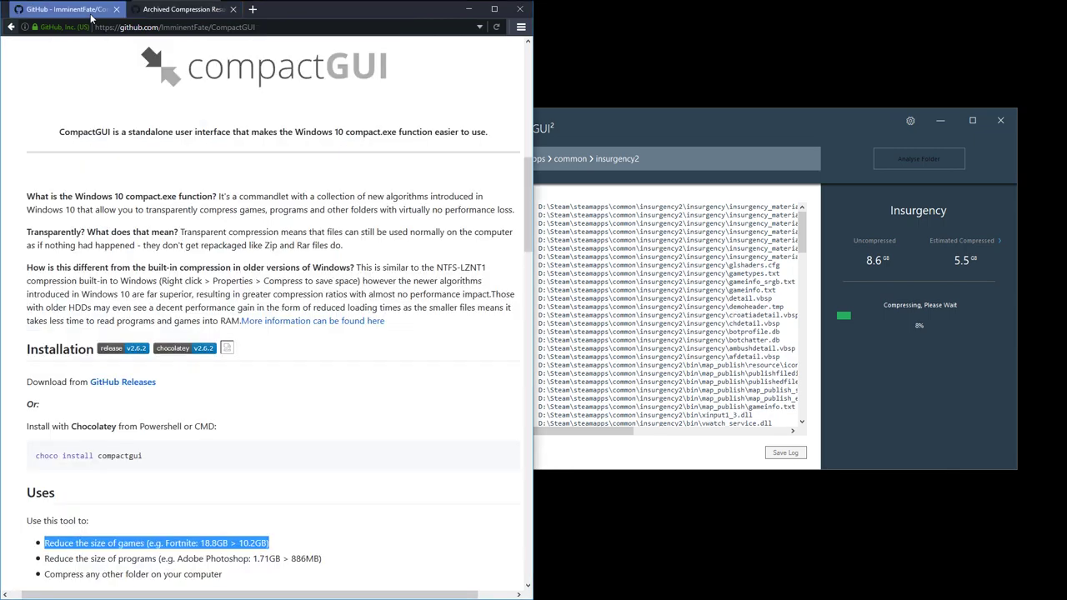
{"action": "left_click", "coordinate": [256, 26]}
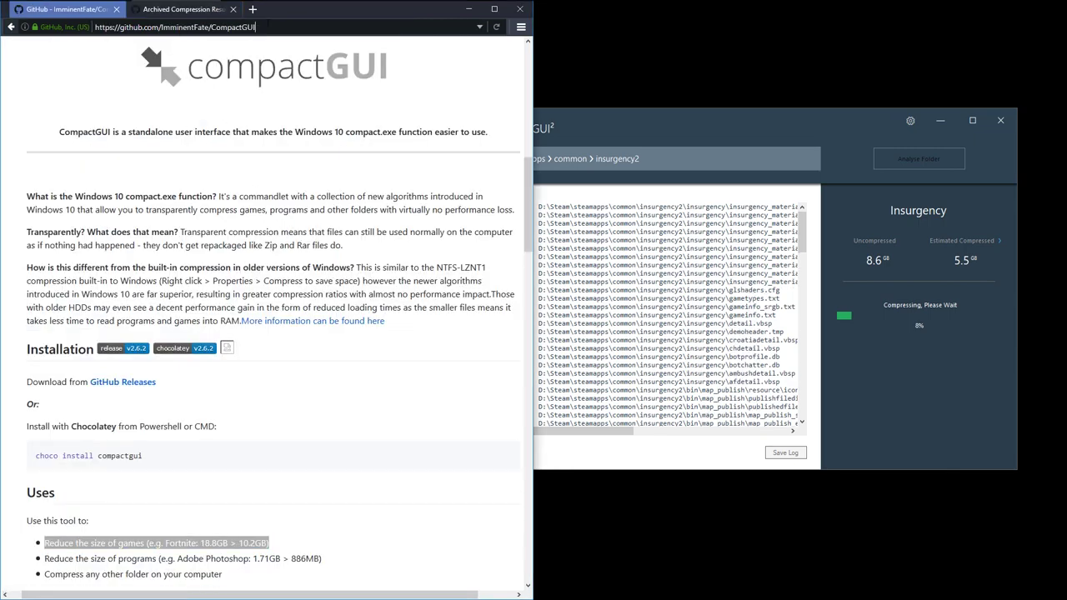
{"action": "key", "text": "ctrl+a"}
{"action": "key", "text": "Return"}
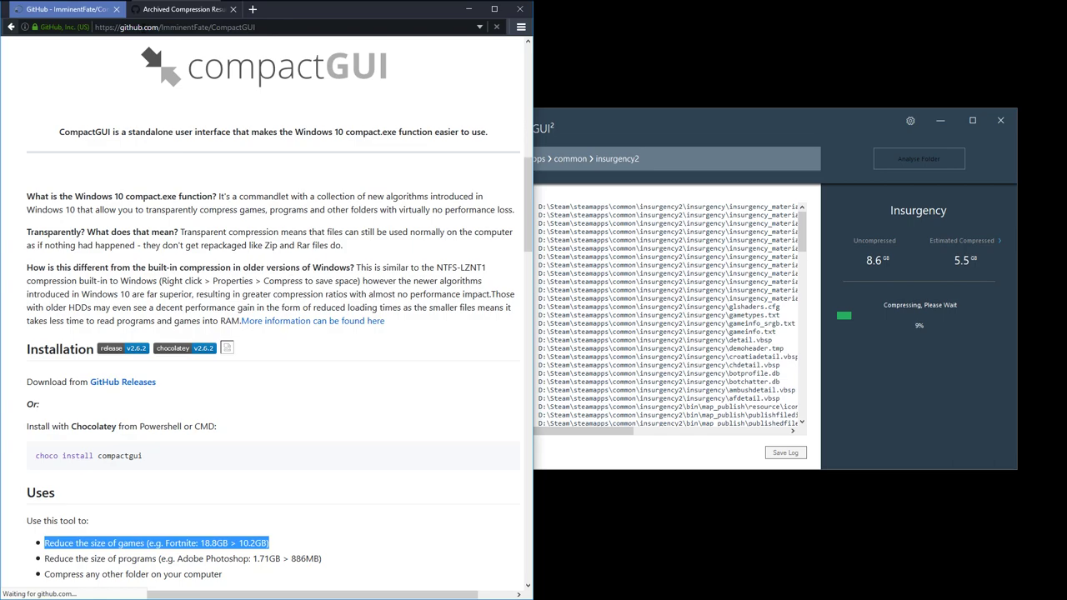
Scroll through the README to the Options section on XPRESS and LZX compression
{"action": "scroll", "coordinate": [266, 379], "scroll_direction": "down", "scroll_amount": 15}
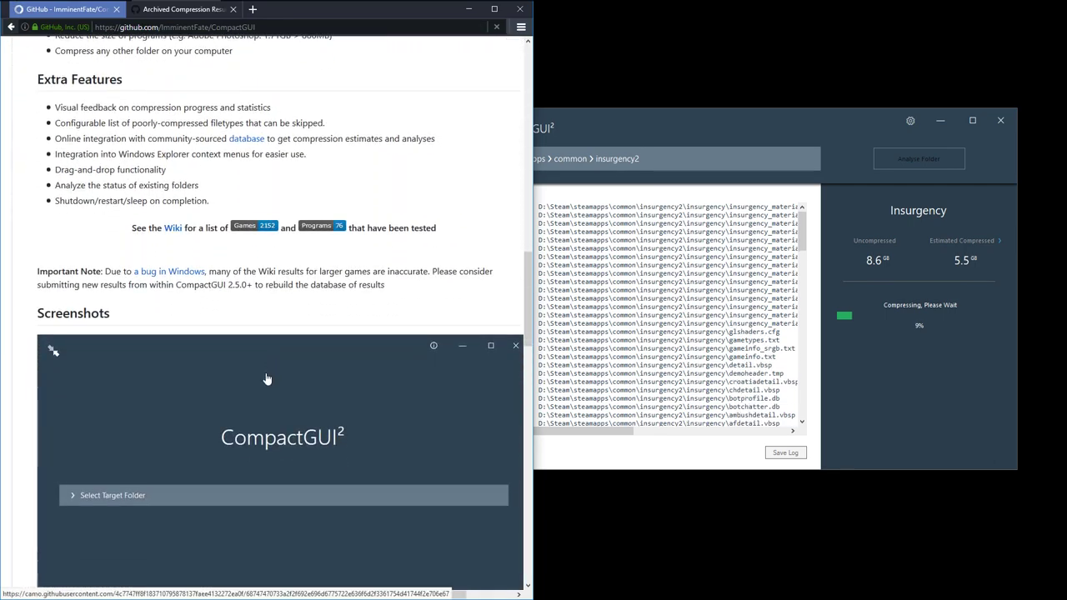
{"action": "scroll", "coordinate": [267, 379], "scroll_direction": "down", "scroll_amount": 12}
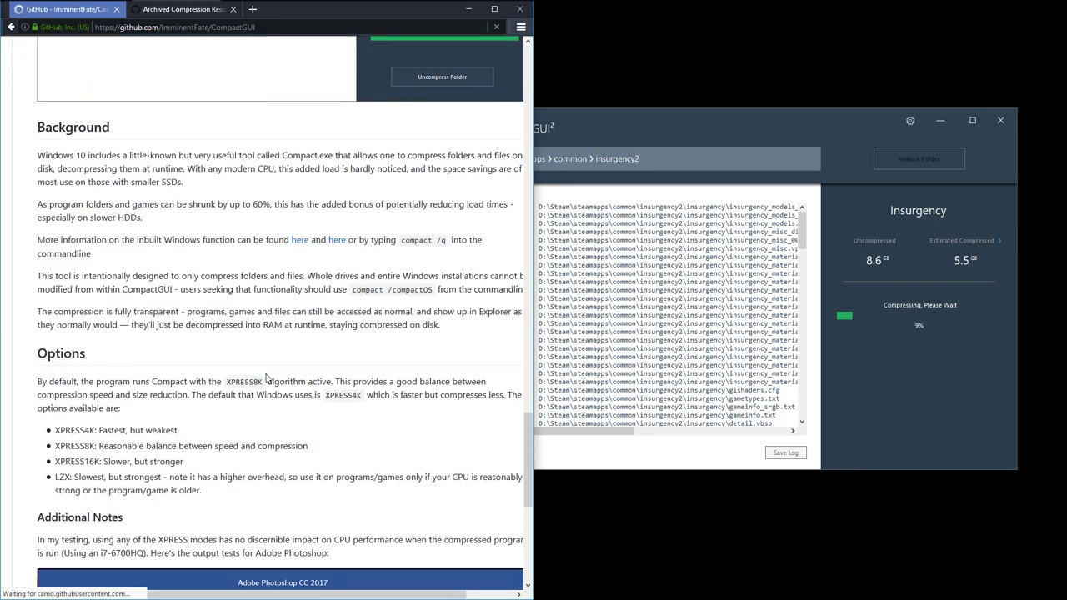
{"action": "scroll", "coordinate": [267, 379], "scroll_direction": "down", "scroll_amount": 2}
{"action": "scroll", "coordinate": [250, 366], "scroll_direction": "up", "scroll_amount": 3}
{"action": "scroll", "coordinate": [185, 329], "scroll_direction": "down", "scroll_amount": 3}
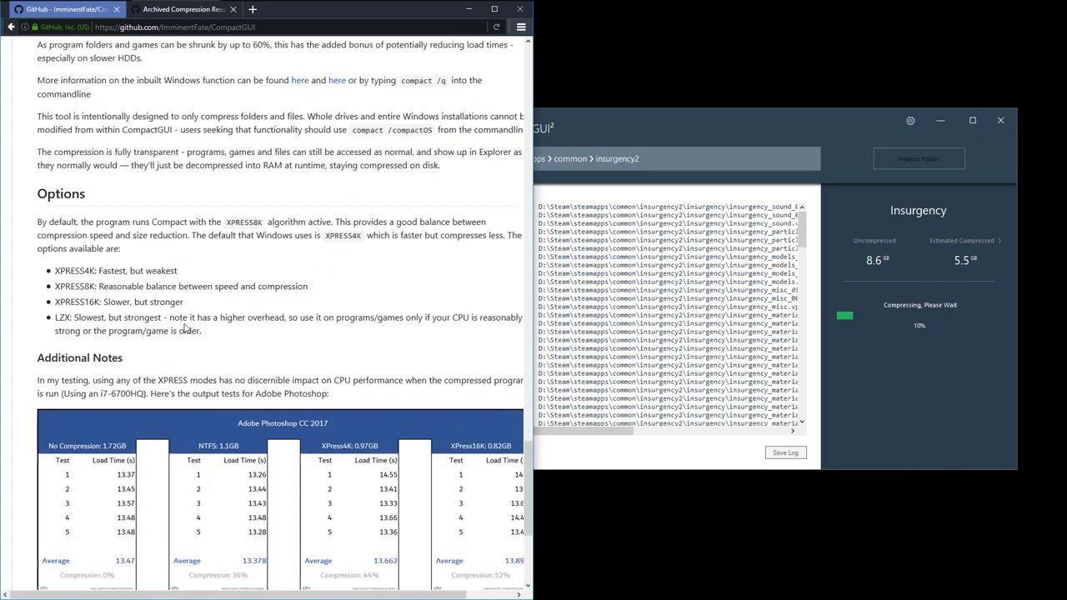
{"action": "scroll", "coordinate": [185, 329], "scroll_direction": "down", "scroll_amount": 2}
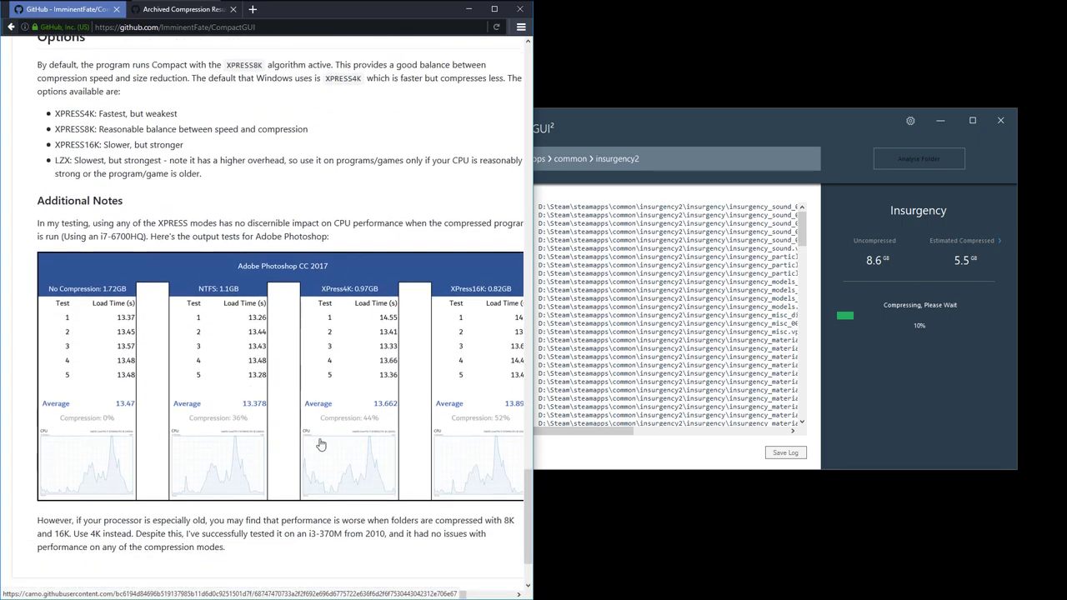
{"action": "scroll", "coordinate": [321, 445], "scroll_direction": "down", "scroll_amount": 3}
{"action": "scroll", "coordinate": [275, 459], "scroll_direction": "up", "scroll_amount": 2}
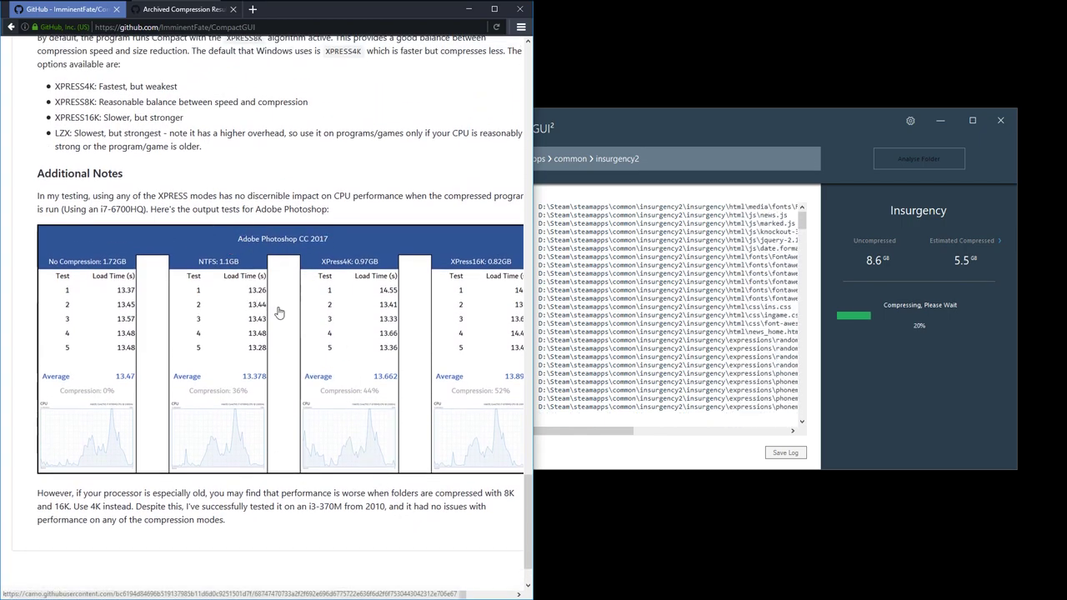
{"action": "scroll", "coordinate": [305, 350], "scroll_direction": "up", "scroll_amount": 4}
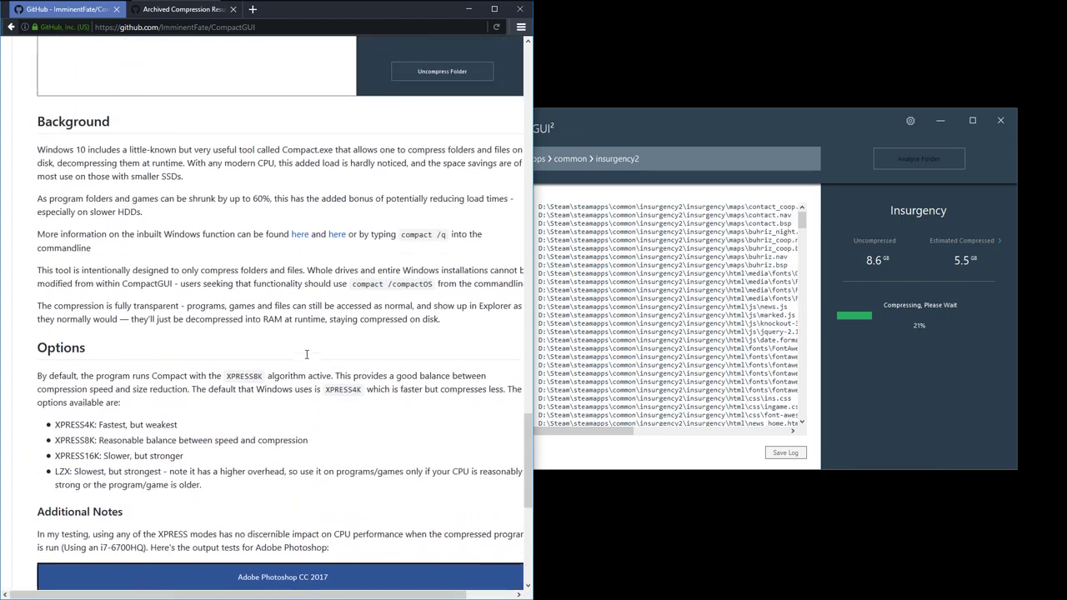
{"action": "scroll", "coordinate": [306, 354], "scroll_direction": "up", "scroll_amount": 2}
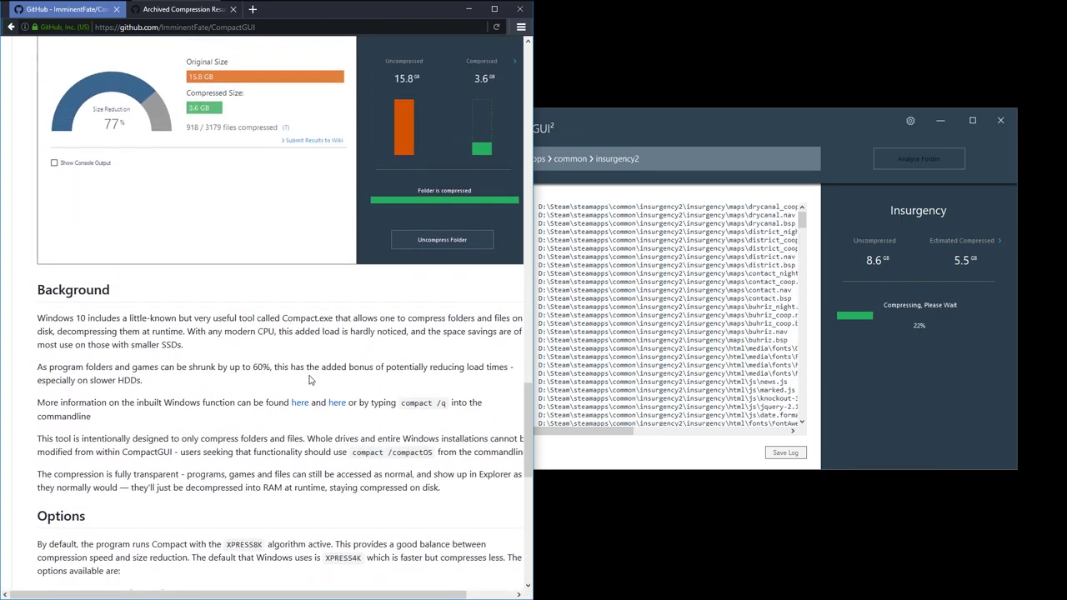
{"action": "scroll", "coordinate": [324, 403], "scroll_direction": "up", "scroll_amount": 7}
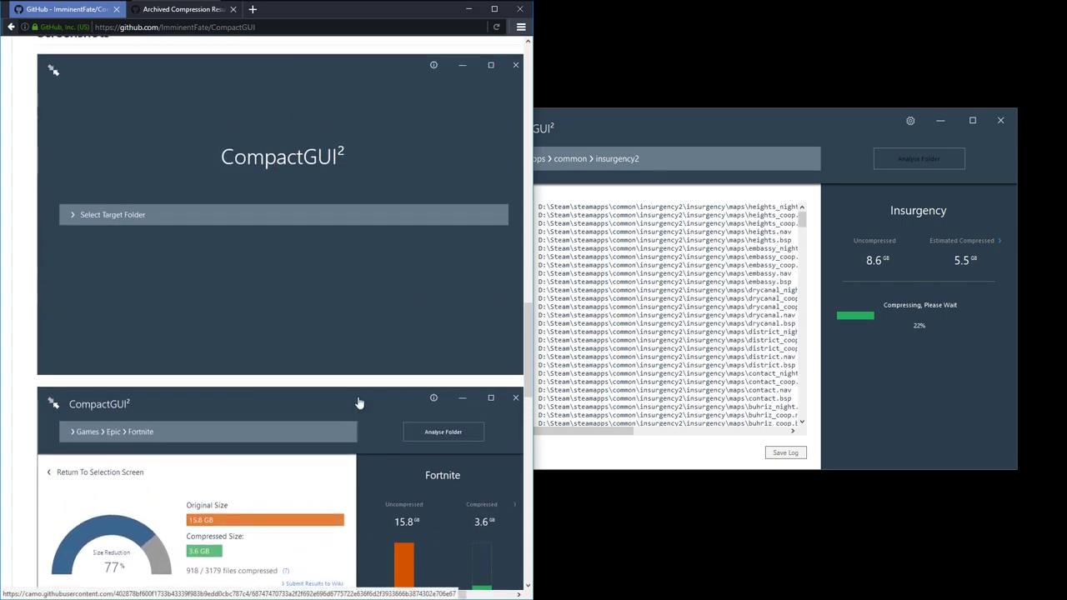
{"action": "scroll", "coordinate": [359, 404], "scroll_direction": "up", "scroll_amount": 5}
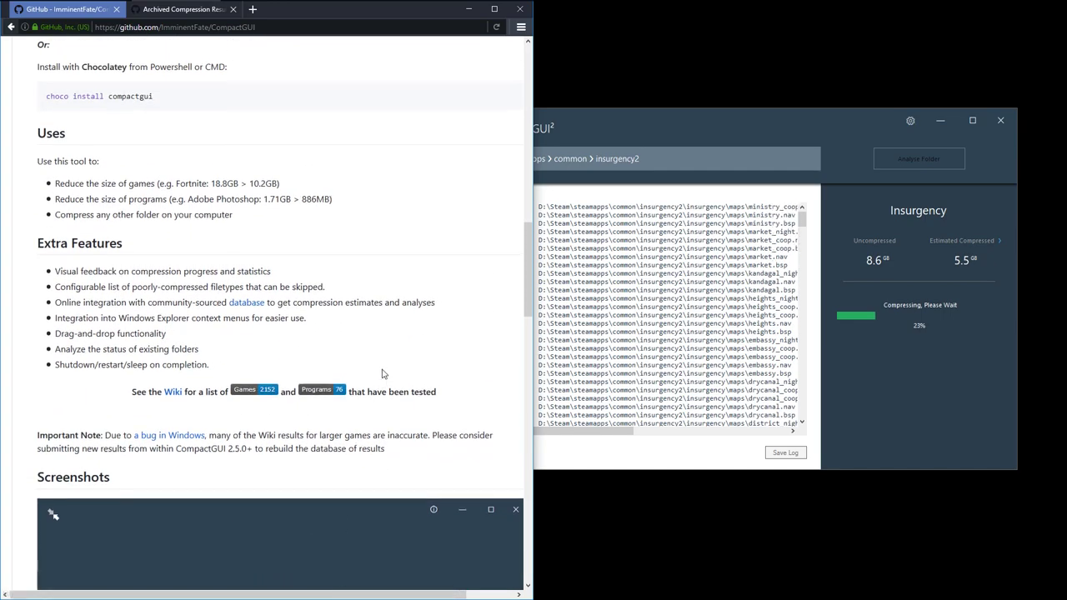
{"action": "scroll", "coordinate": [375, 321], "scroll_direction": "up", "scroll_amount": 2}
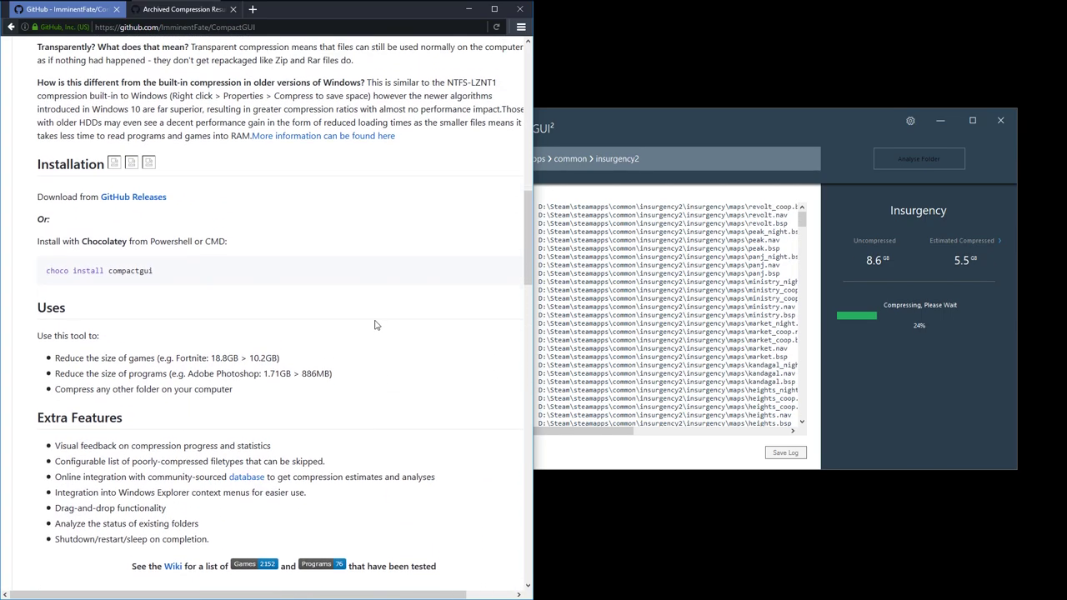
{"action": "scroll", "coordinate": [466, 354], "scroll_direction": "up", "scroll_amount": 2}
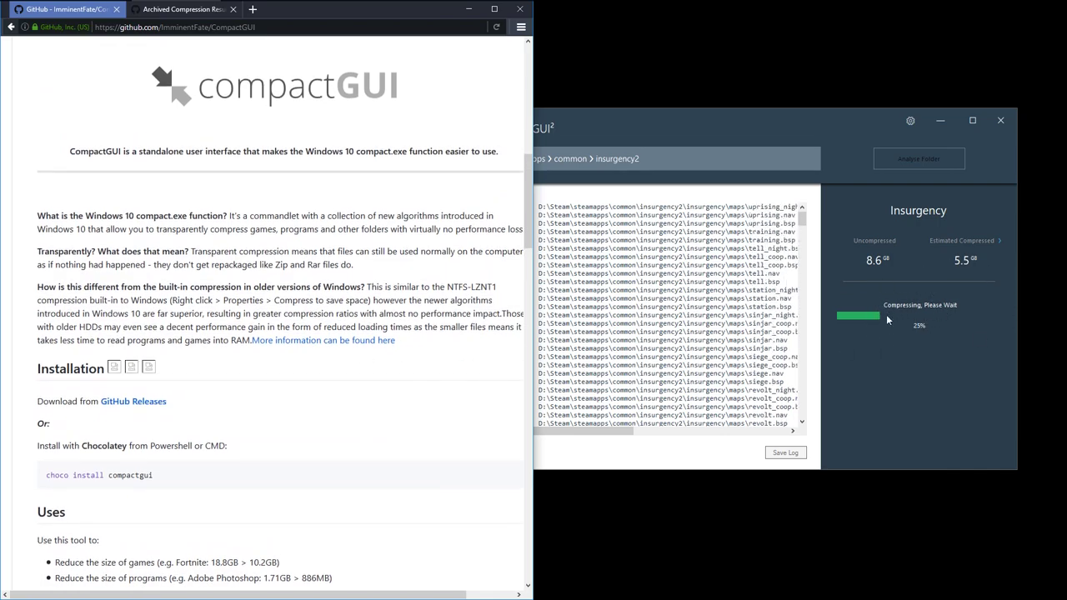
{"action": "scroll", "coordinate": [325, 275], "scroll_direction": "up", "scroll_amount": 1}
{"action": "scroll", "coordinate": [350, 339], "scroll_direction": "down", "scroll_amount": 3}
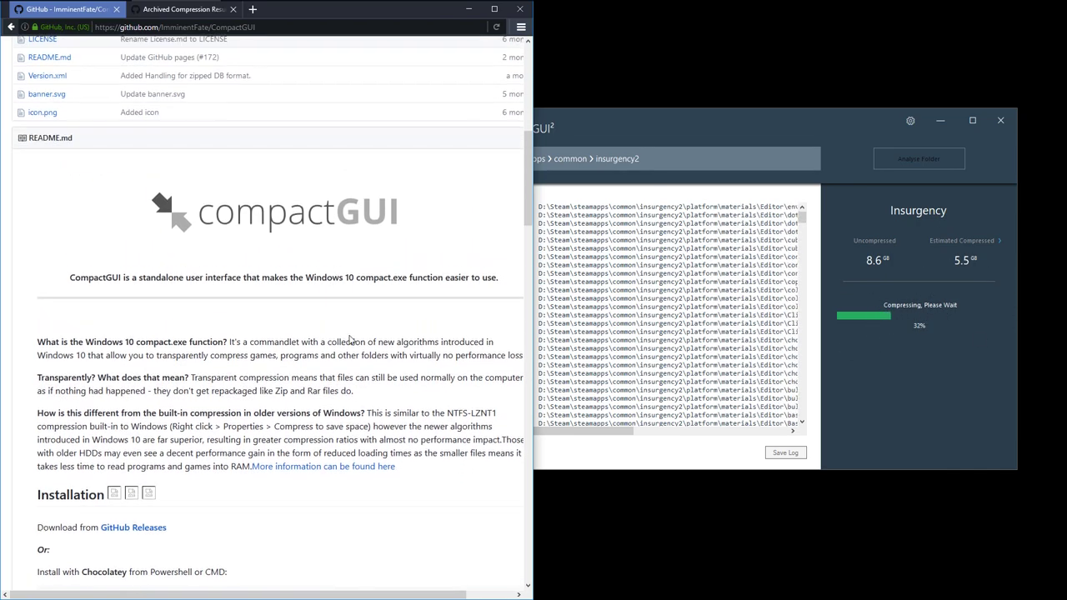
{"action": "scroll", "coordinate": [350, 339], "scroll_direction": "down", "scroll_amount": 7}
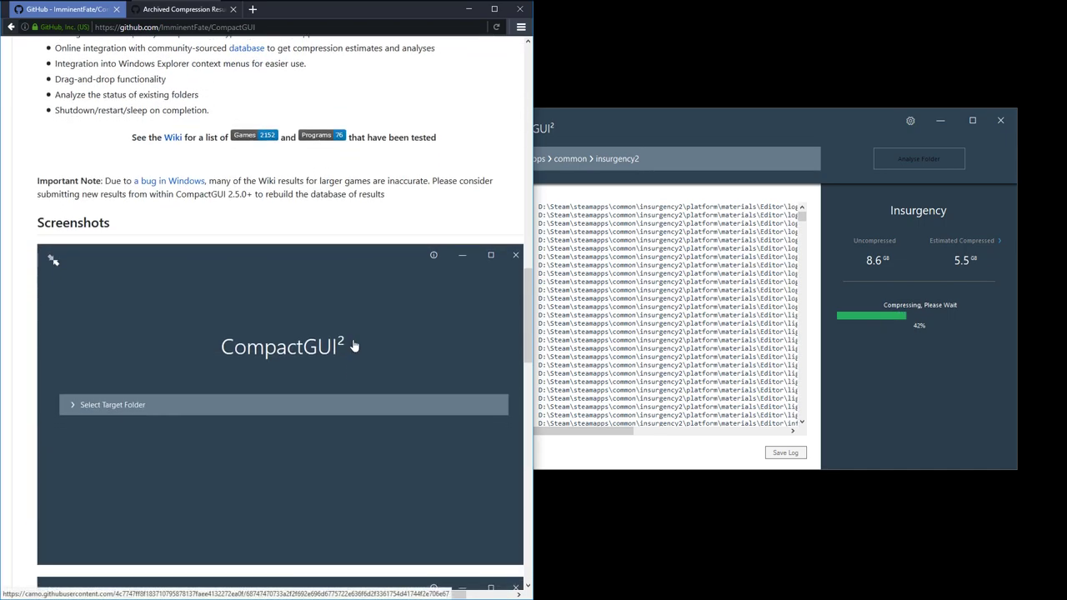
{"action": "scroll", "coordinate": [353, 342], "scroll_direction": "down", "scroll_amount": 2}
{"action": "scroll", "coordinate": [350, 311], "scroll_direction": "down", "scroll_amount": 6}
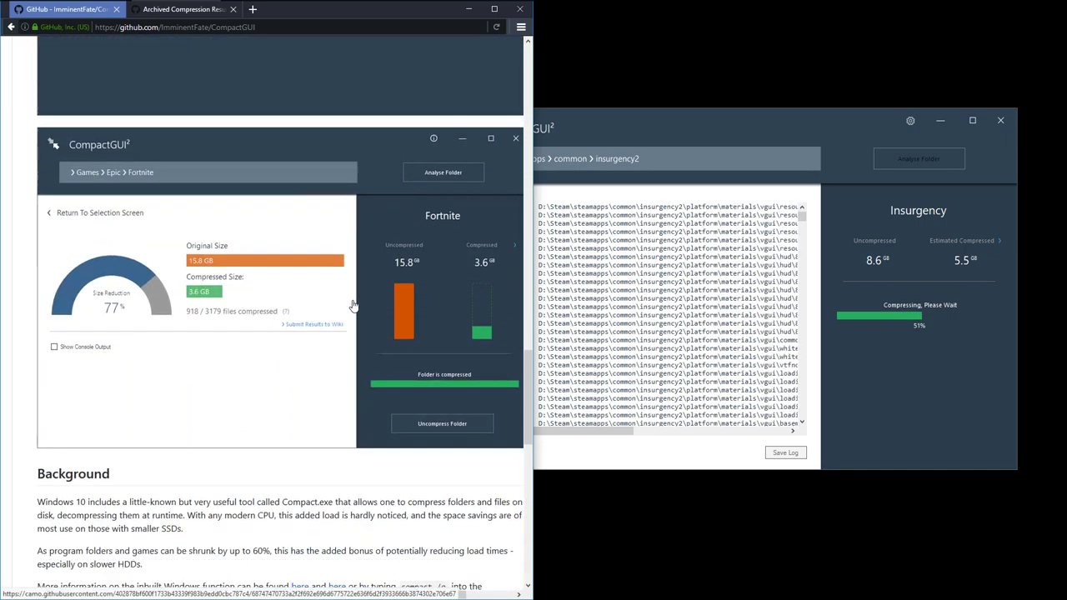
{"action": "scroll", "coordinate": [351, 302], "scroll_direction": "down", "scroll_amount": 3}
{"action": "scroll", "coordinate": [333, 259], "scroll_direction": "down", "scroll_amount": 1}
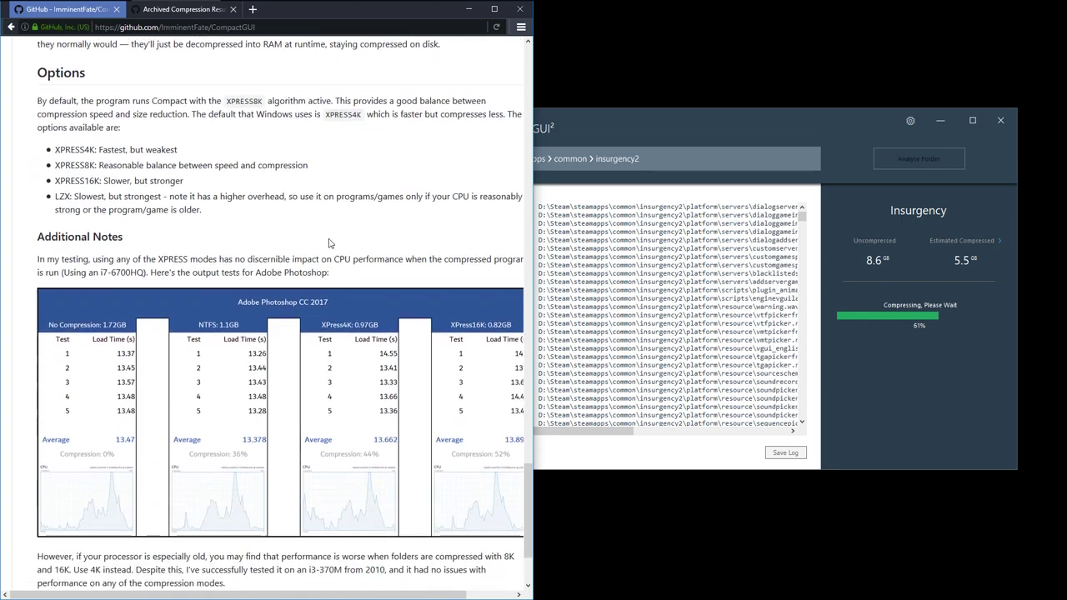
{"action": "middle_click", "coordinate": [312, 218]}
{"action": "middle_click", "coordinate": [348, 263]}
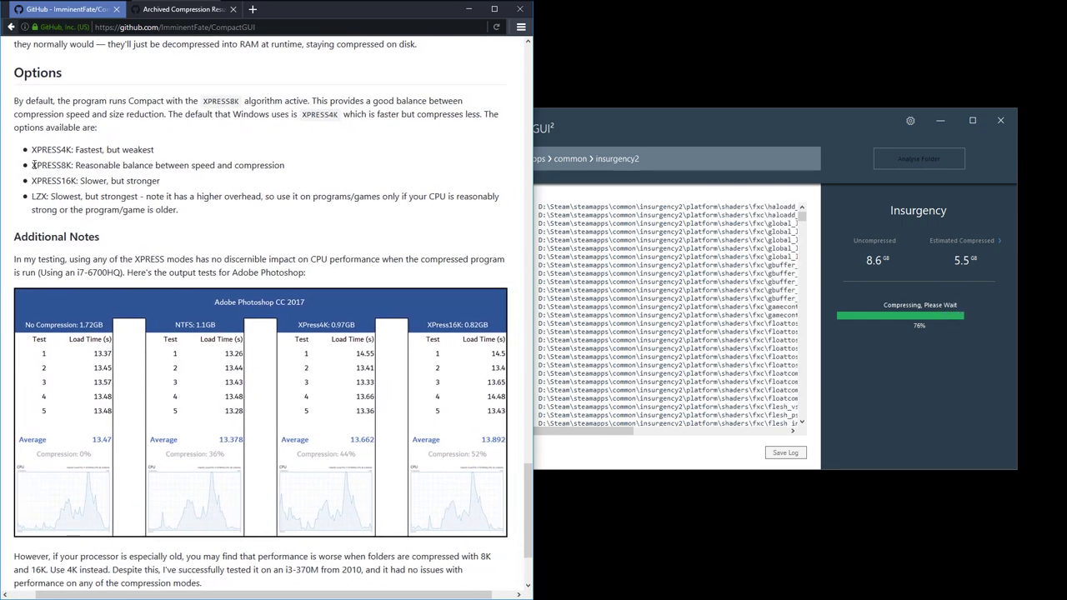
Highlight the XPRESS8K bullet, then view CompactGUI's result: 8.6 GB down to 5.8 GB
{"action": "left_click_drag", "start_coordinate": [48, 164], "coordinate": [285, 168]}
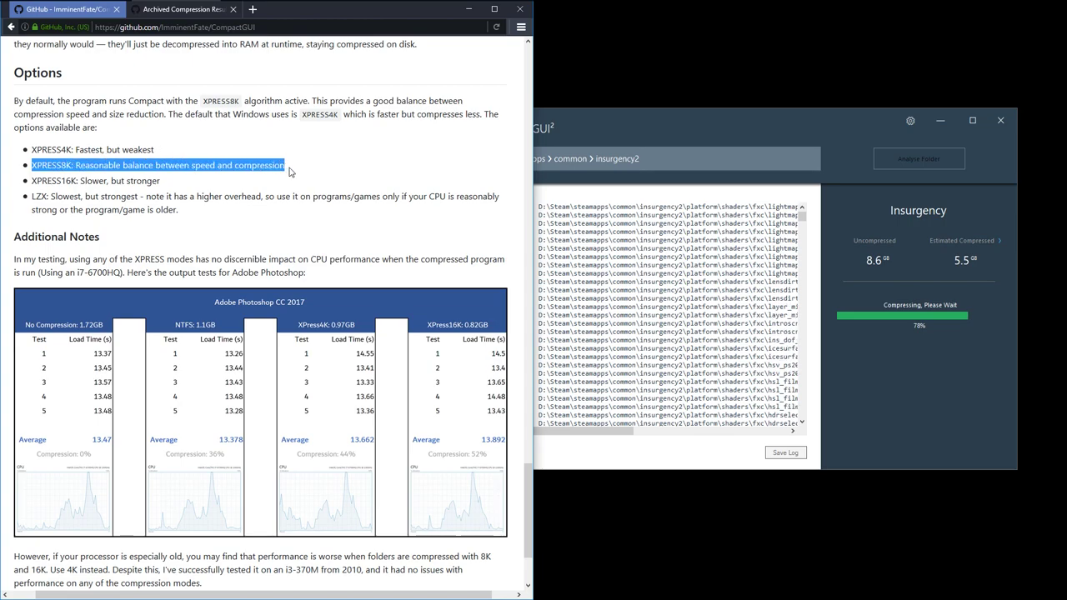
{"action": "left_click", "coordinate": [161, 166]}
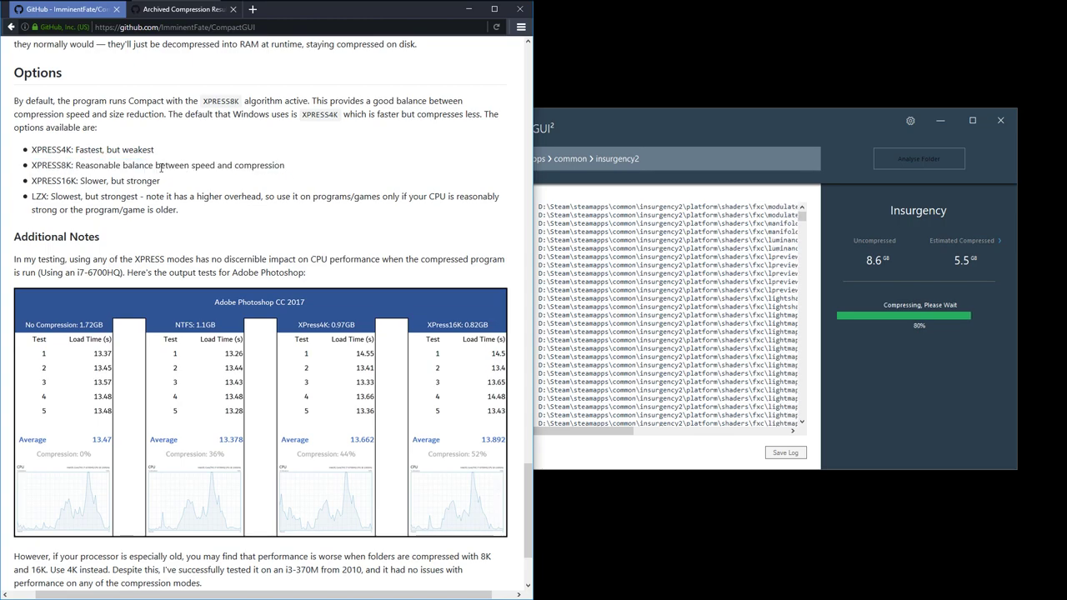
{"action": "triple_click", "coordinate": [63, 165]}
{"action": "left_click", "coordinate": [305, 171]}
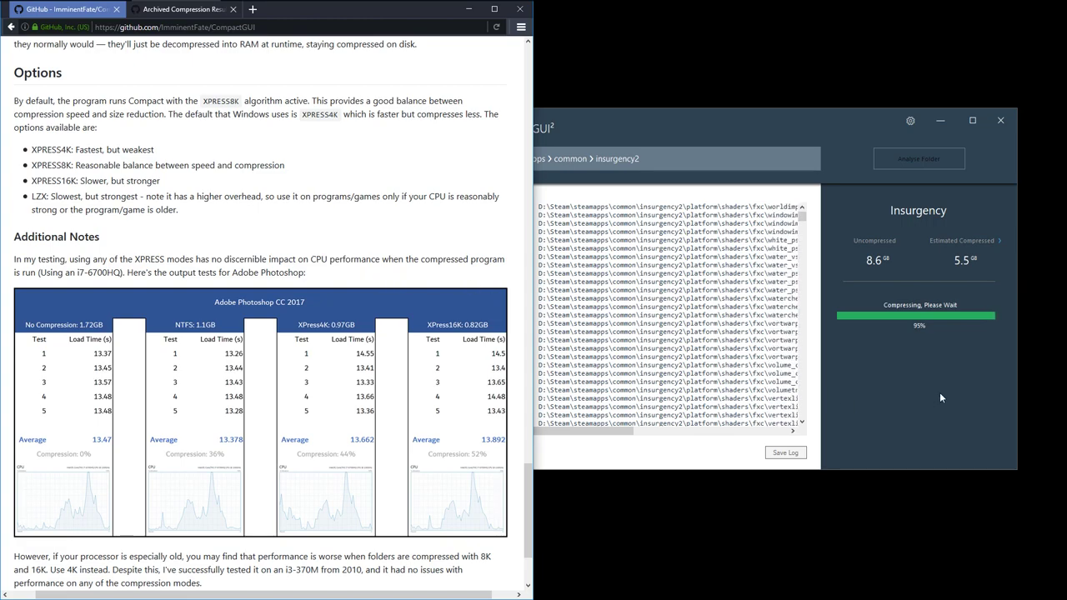
{"action": "left_click", "coordinate": [811, 118]}
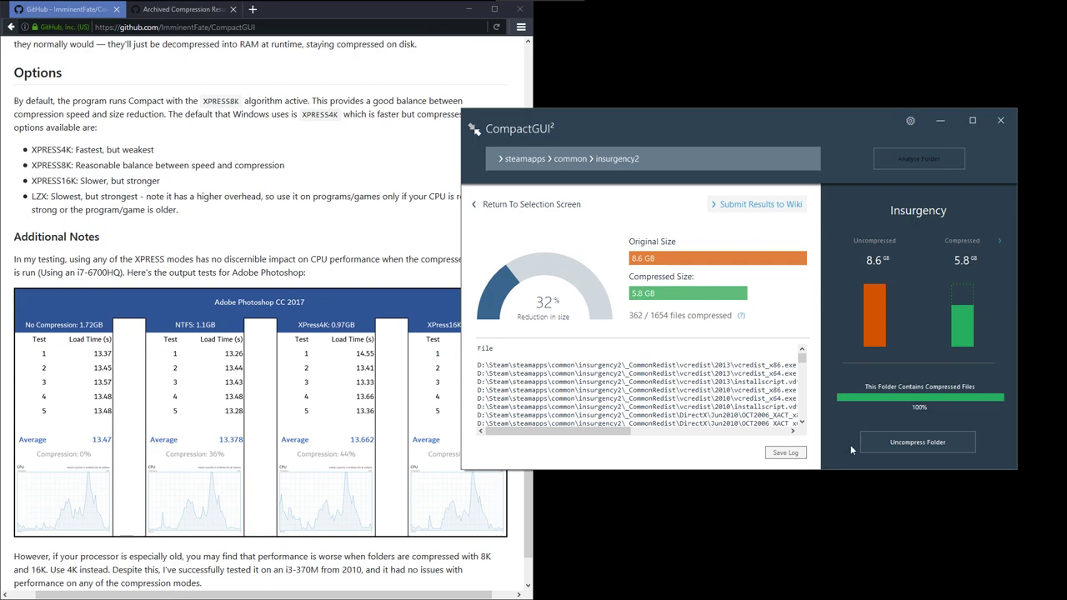
Return to the archived games results table and scroll to BioShock (5.7 GB to 1.6 GB)
{"action": "left_click", "coordinate": [327, 212]}
{"action": "scroll", "coordinate": [327, 212], "scroll_direction": "up", "scroll_amount": 3}
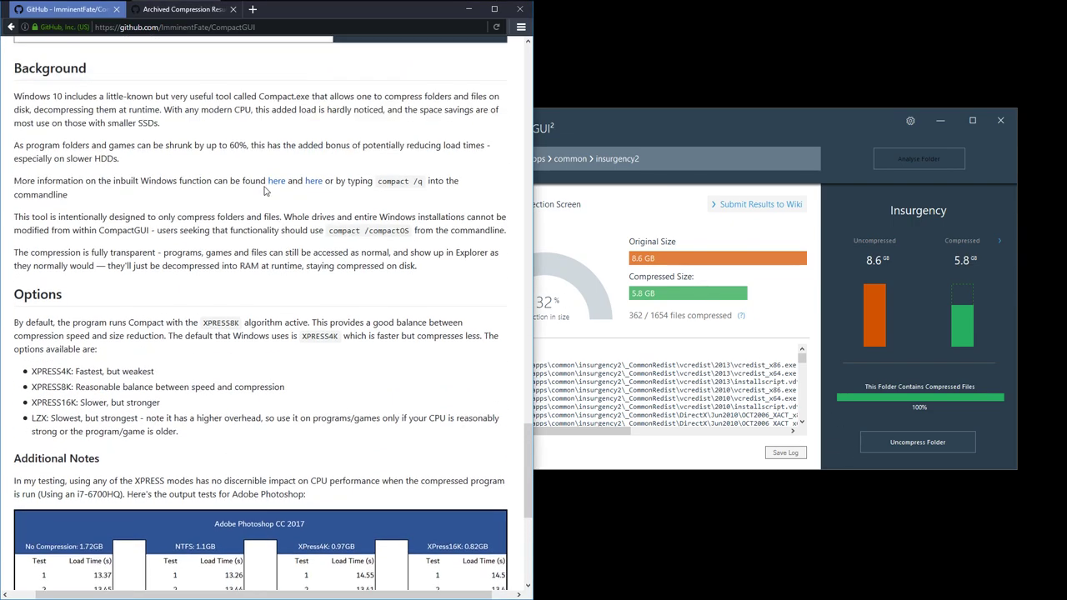
{"action": "key", "text": "ctrl+Tab"}
{"action": "scroll", "coordinate": [236, 331], "scroll_direction": "down", "scroll_amount": 15}
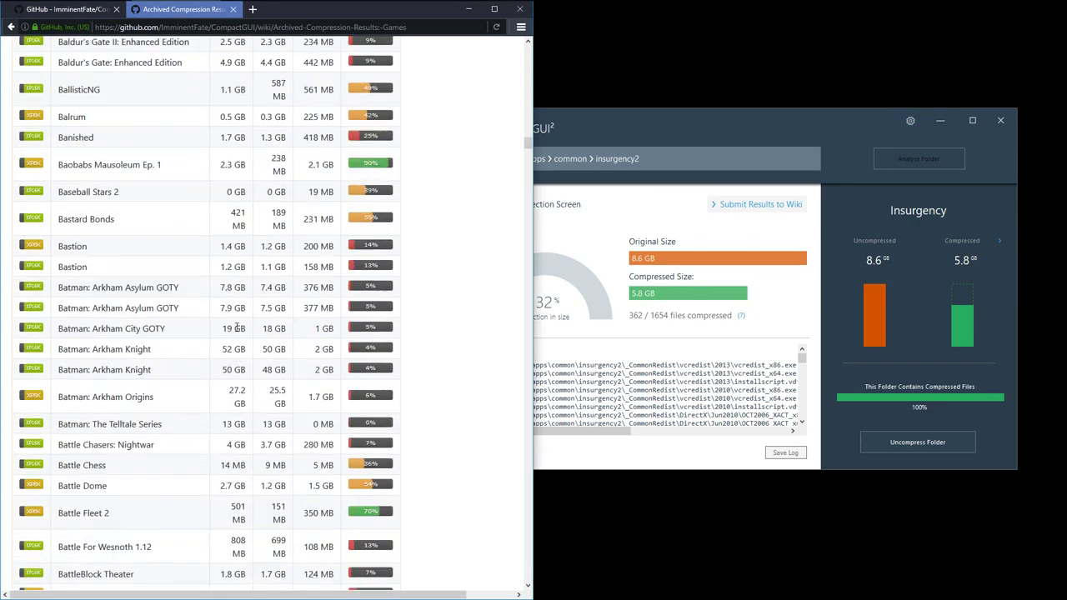
{"action": "scroll", "coordinate": [221, 270], "scroll_direction": "down", "scroll_amount": 7}
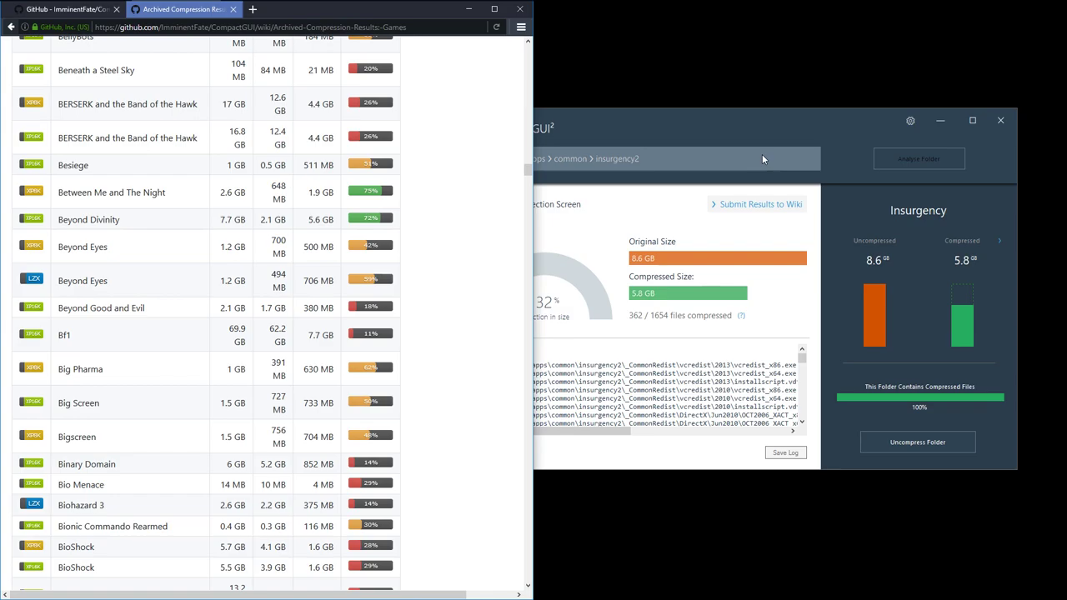
{"action": "left_click", "coordinate": [754, 122]}
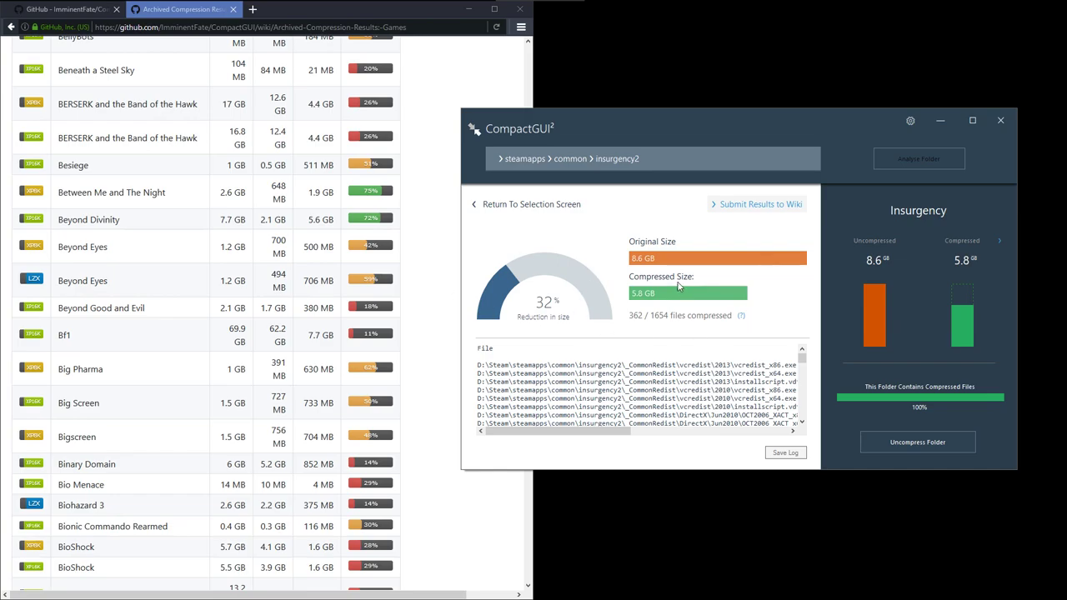
{"action": "left_click_drag", "start_coordinate": [802, 360], "coordinate": [802, 371]}
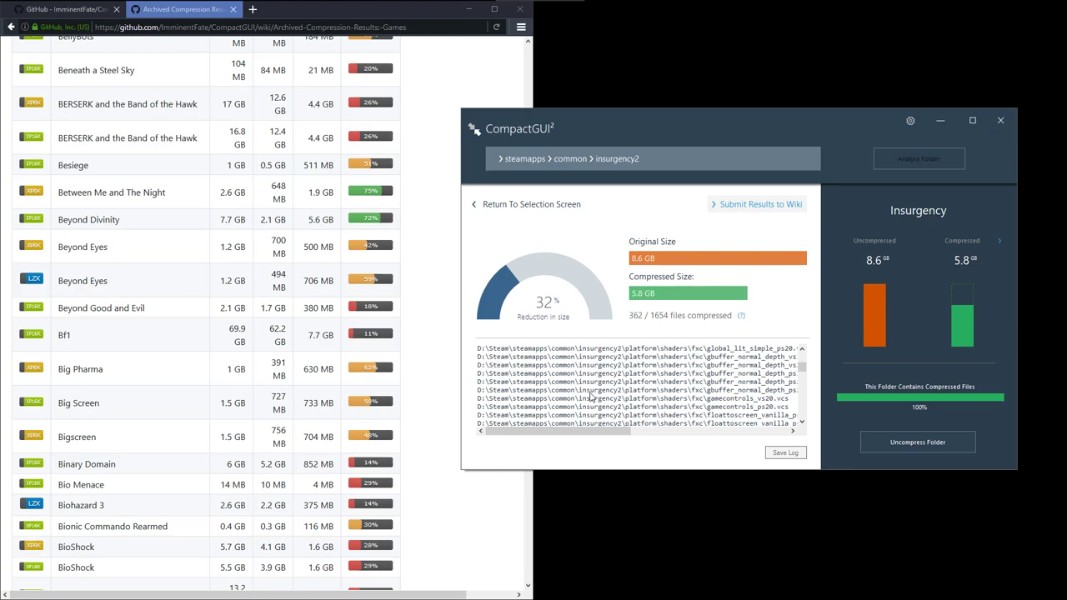
{"action": "left_click_drag", "start_coordinate": [802, 369], "coordinate": [802, 355]}
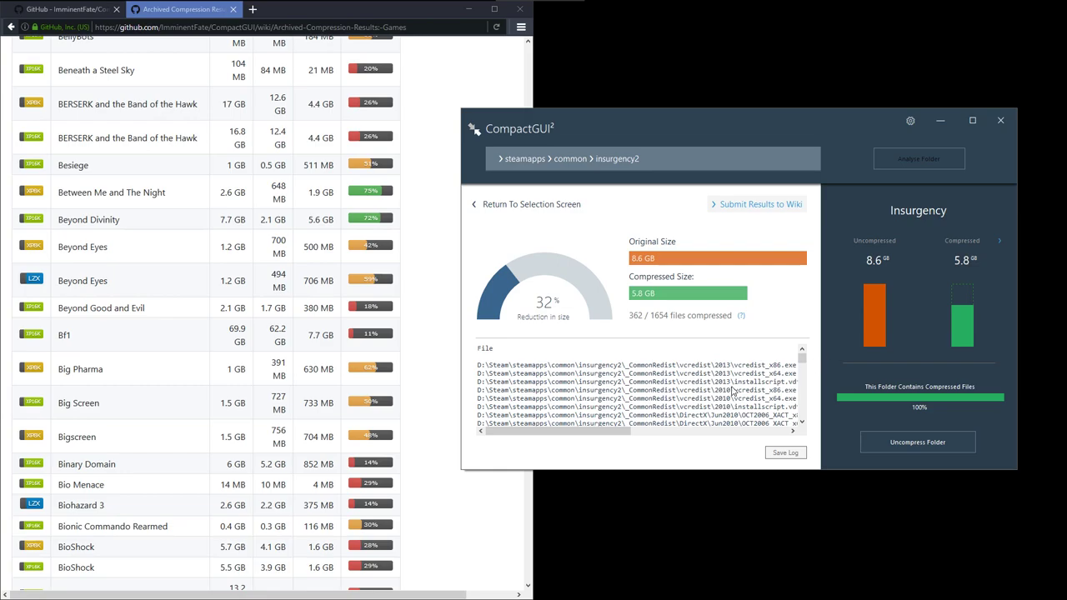
{"action": "left_click_drag", "start_coordinate": [801, 358], "coordinate": [799, 379]}
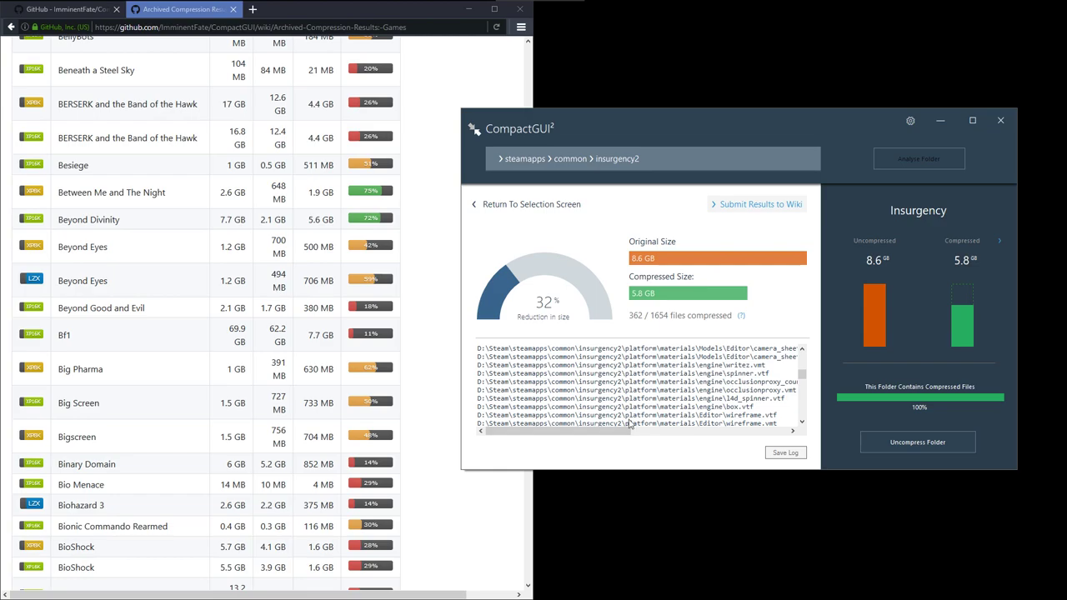
{"action": "left_click_drag", "start_coordinate": [709, 123], "coordinate": [706, 125]}
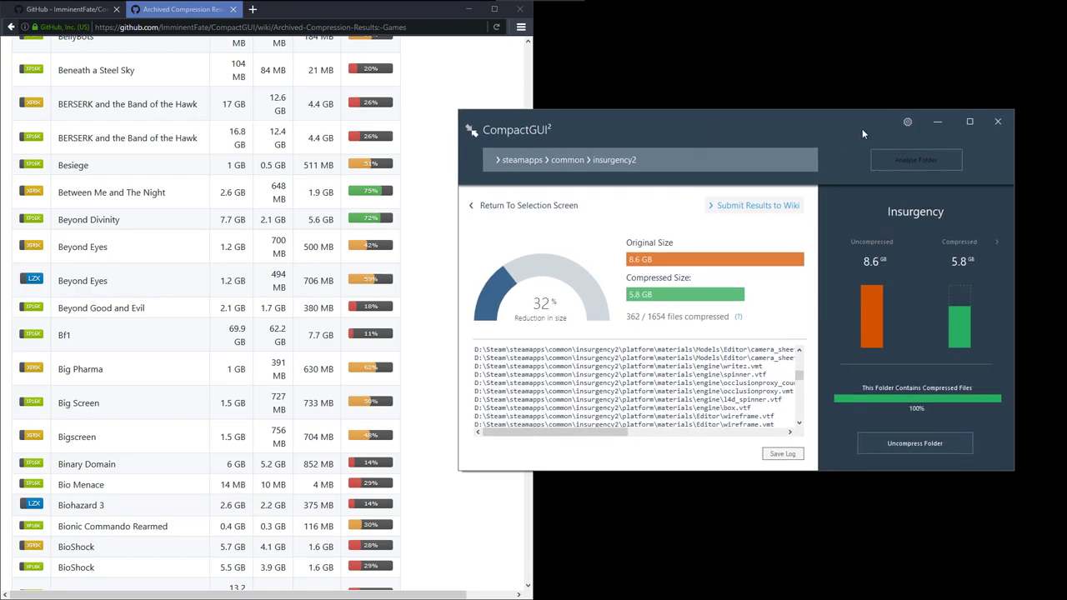
{"action": "left_click", "coordinate": [434, 229]}
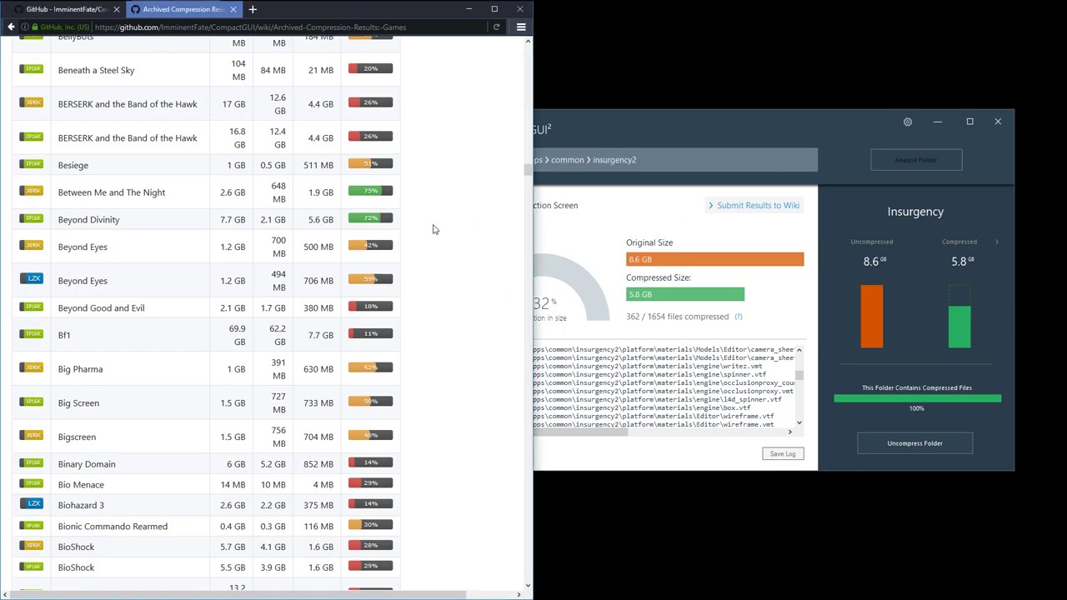
{"action": "left_click", "coordinate": [669, 130]}
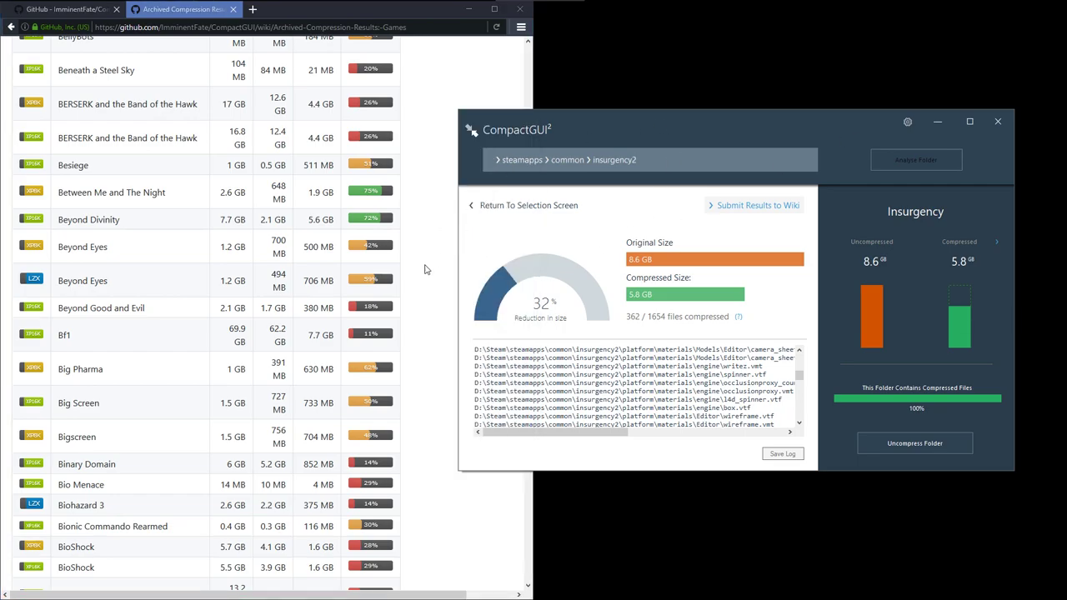